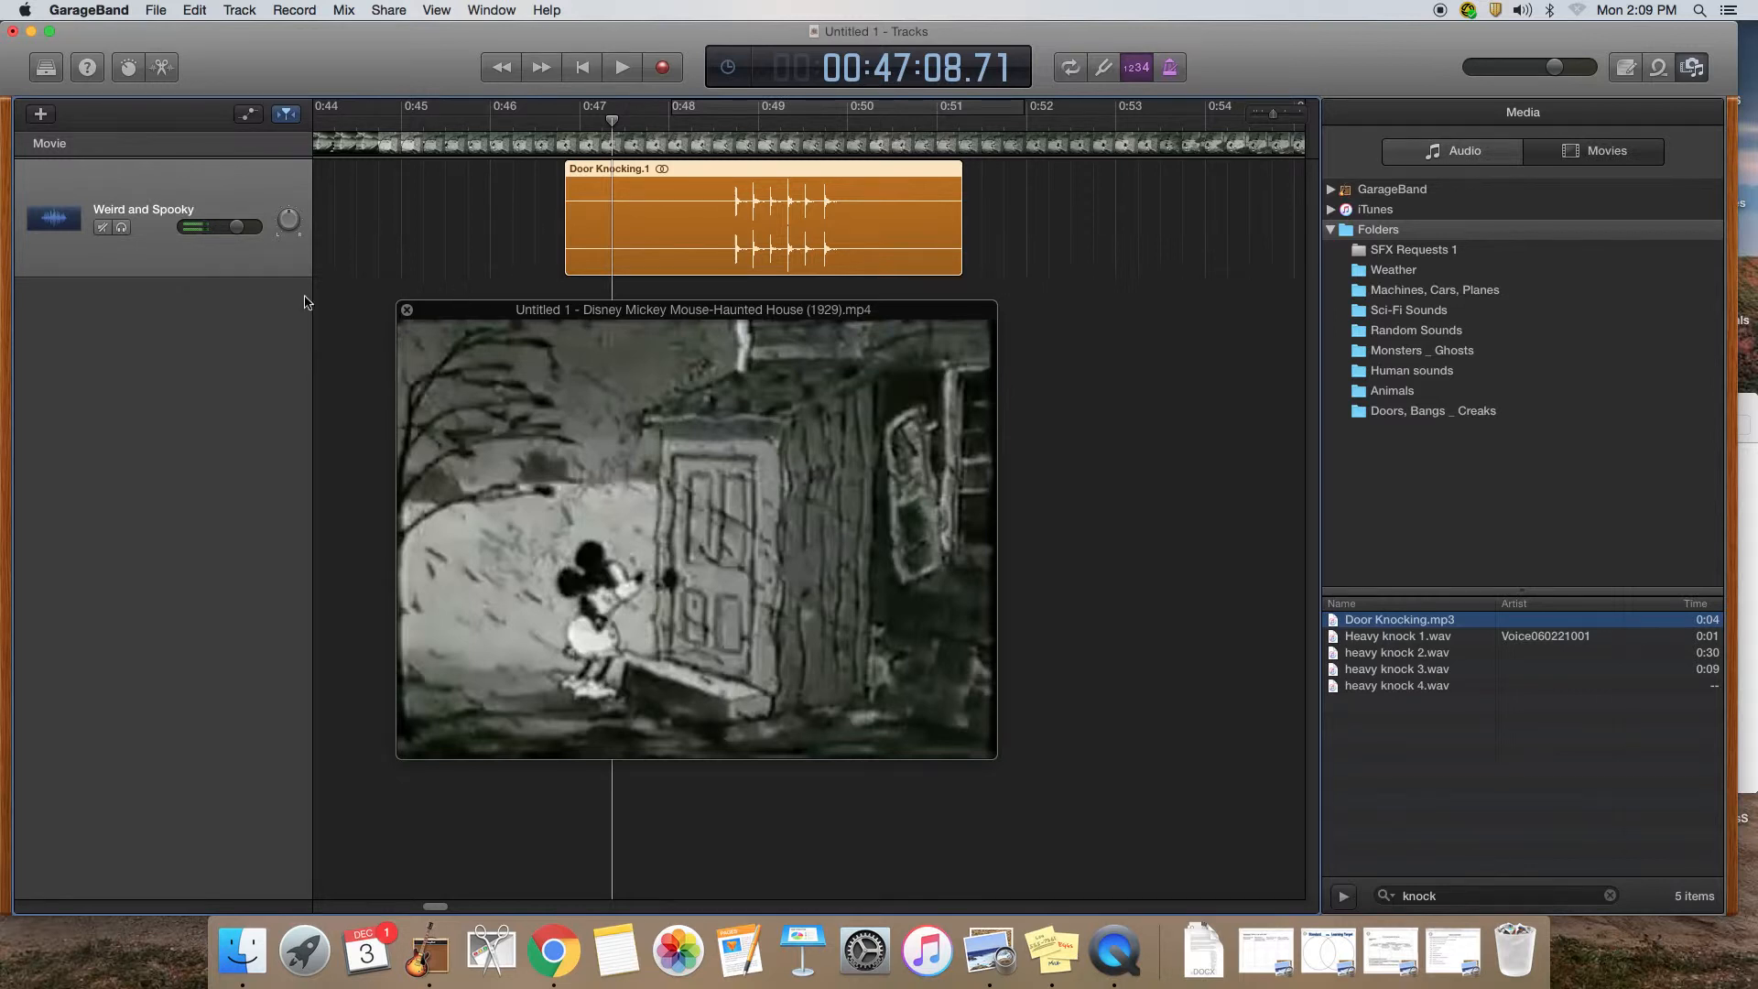
- Mute the Weird and Spooky track, play the door-knocking scene from about 0:47 to 0:50 without sound, and unmute the track
click(102, 228)
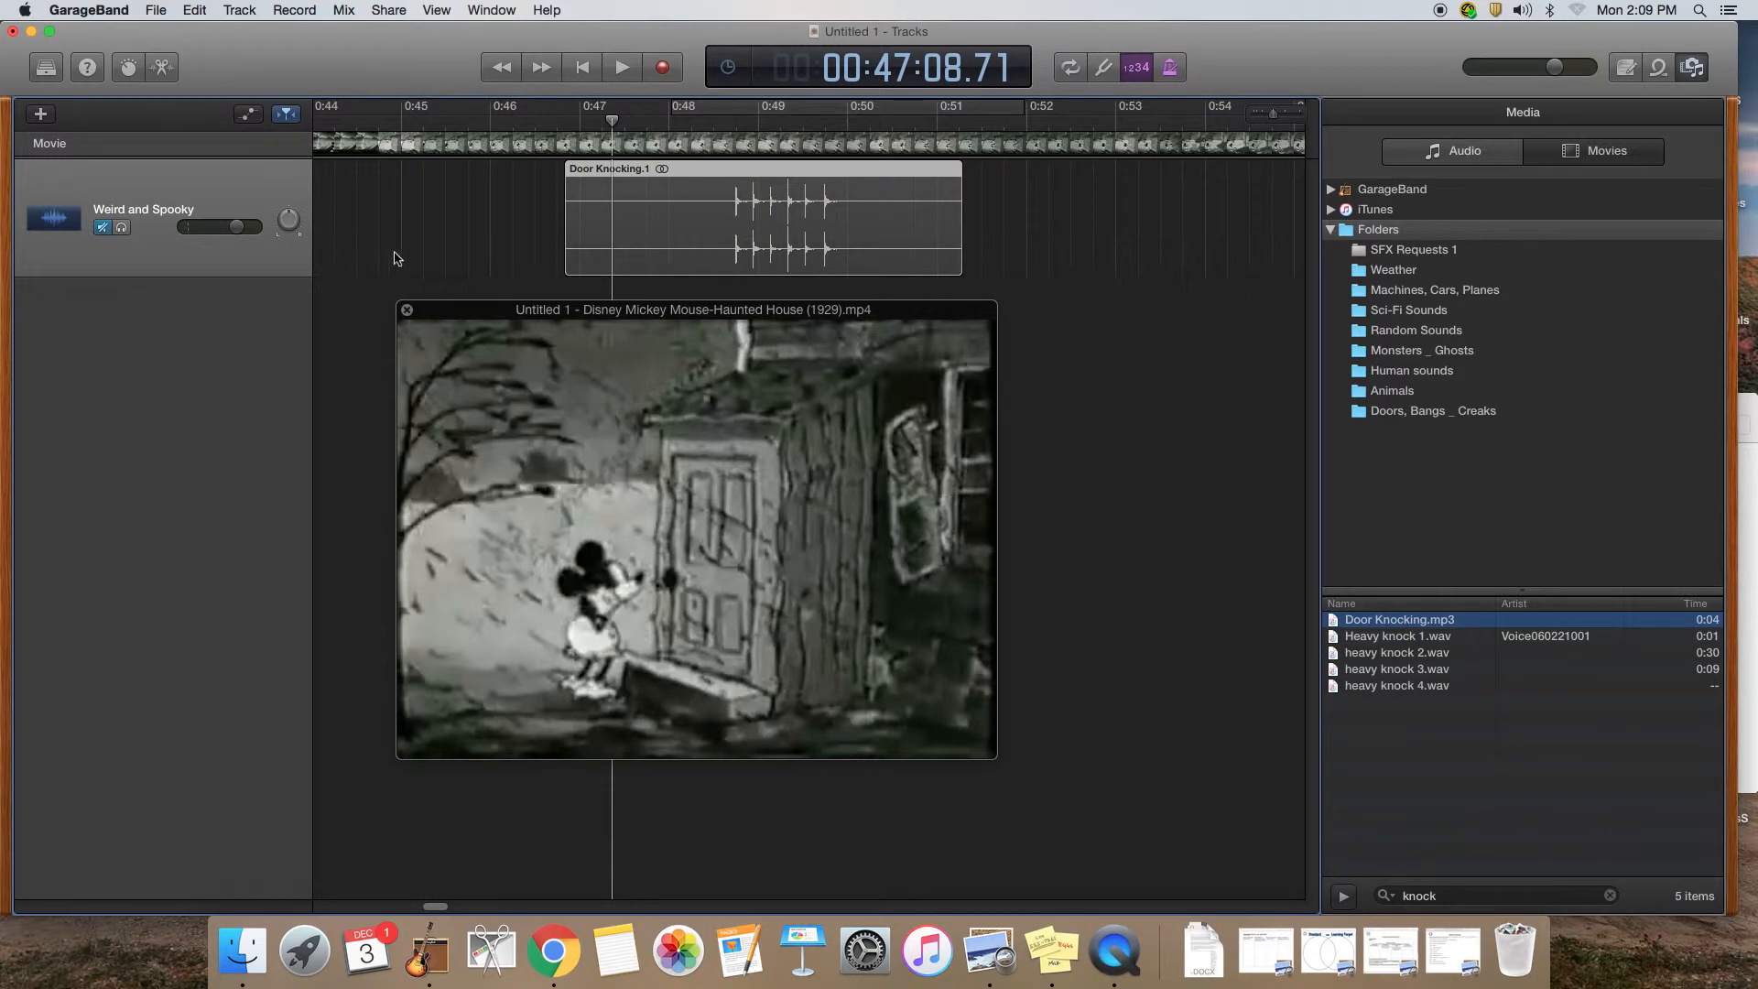
key(space)
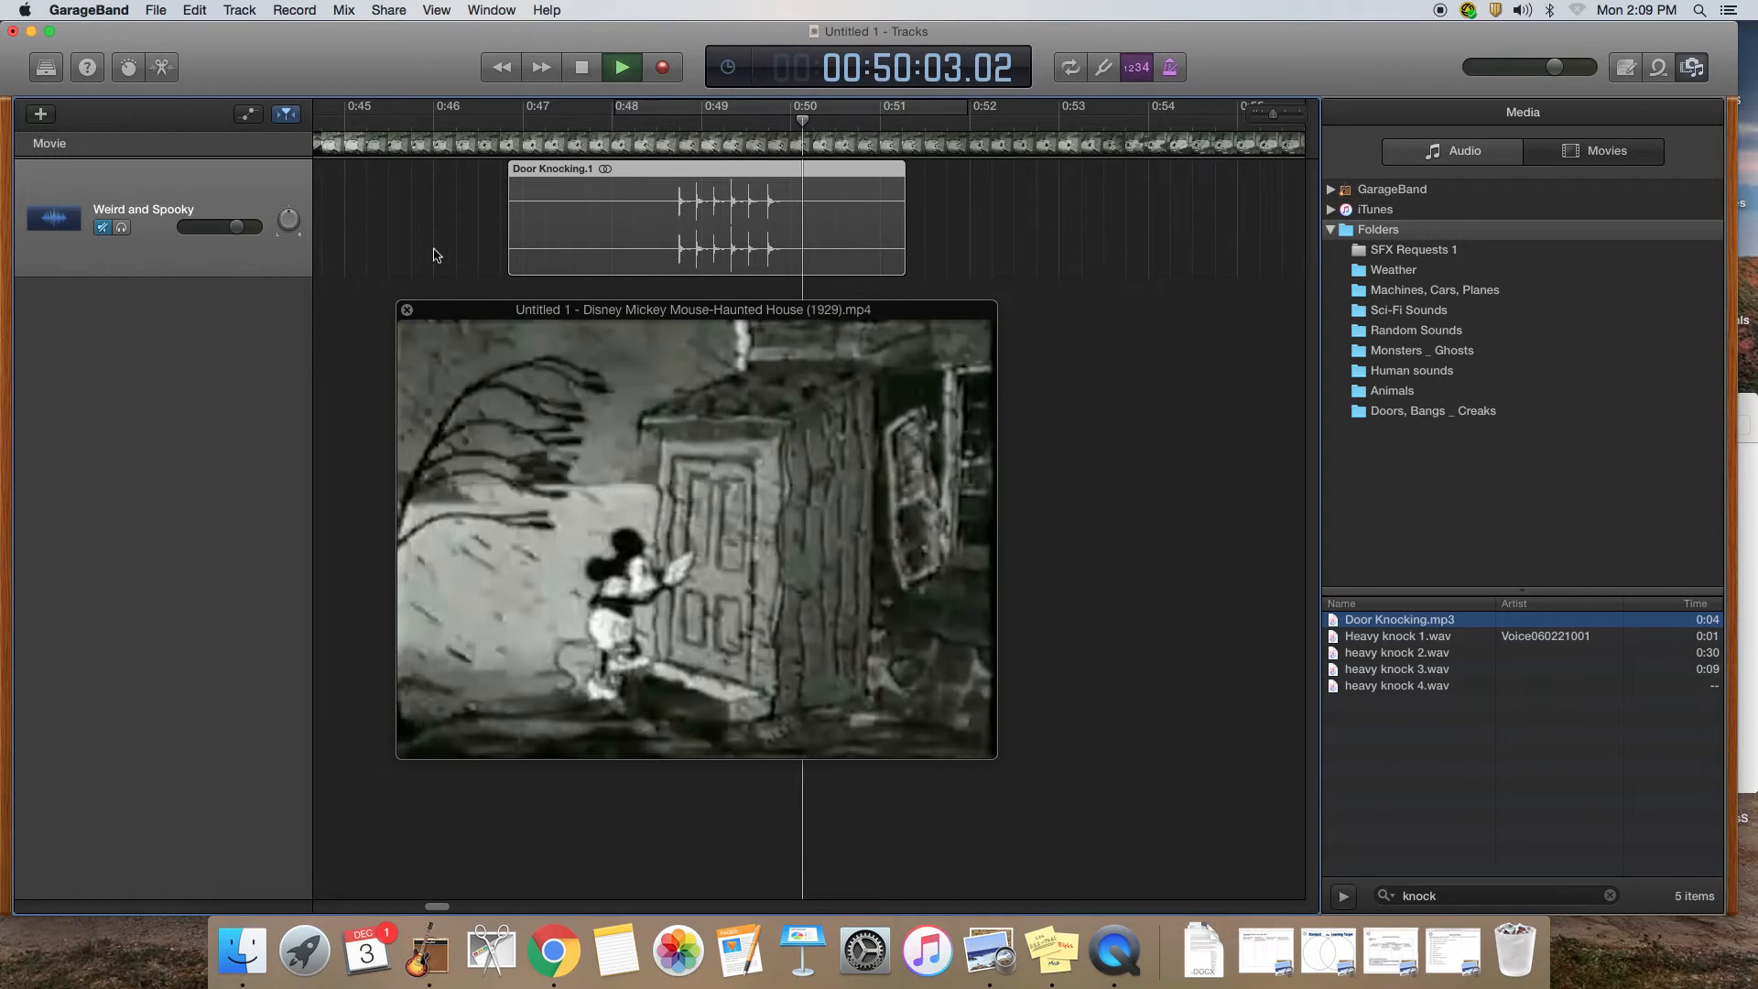
key(space)
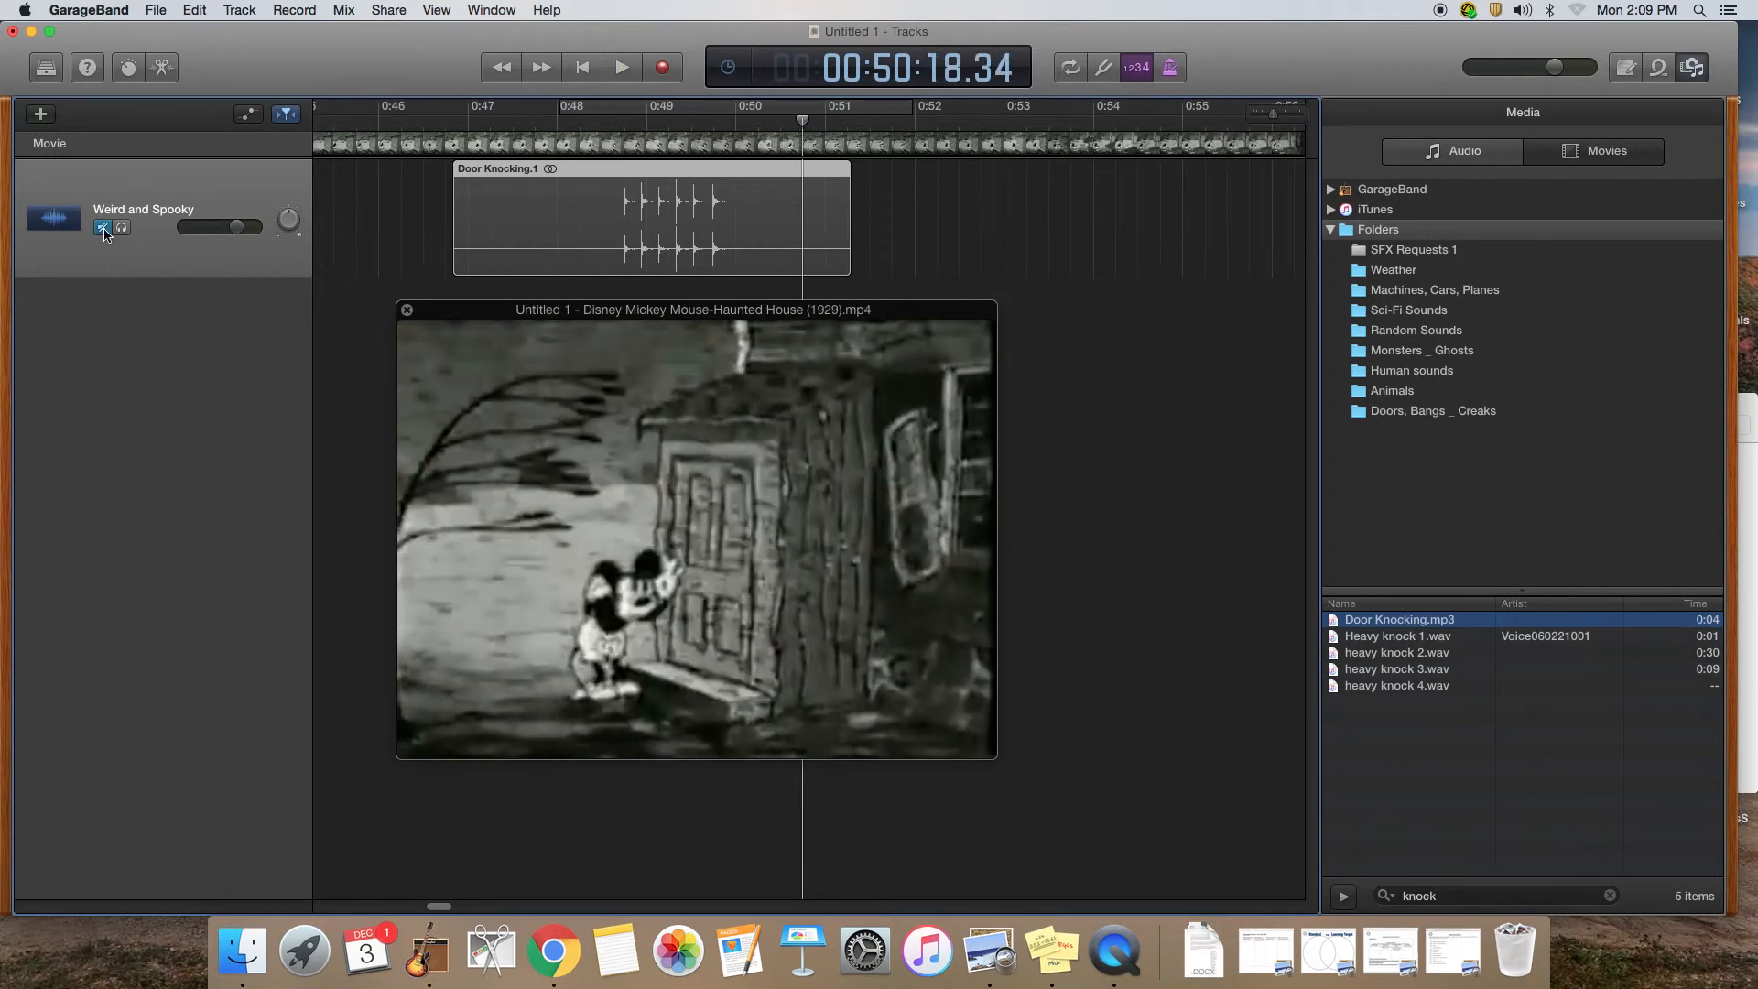
click(548, 264)
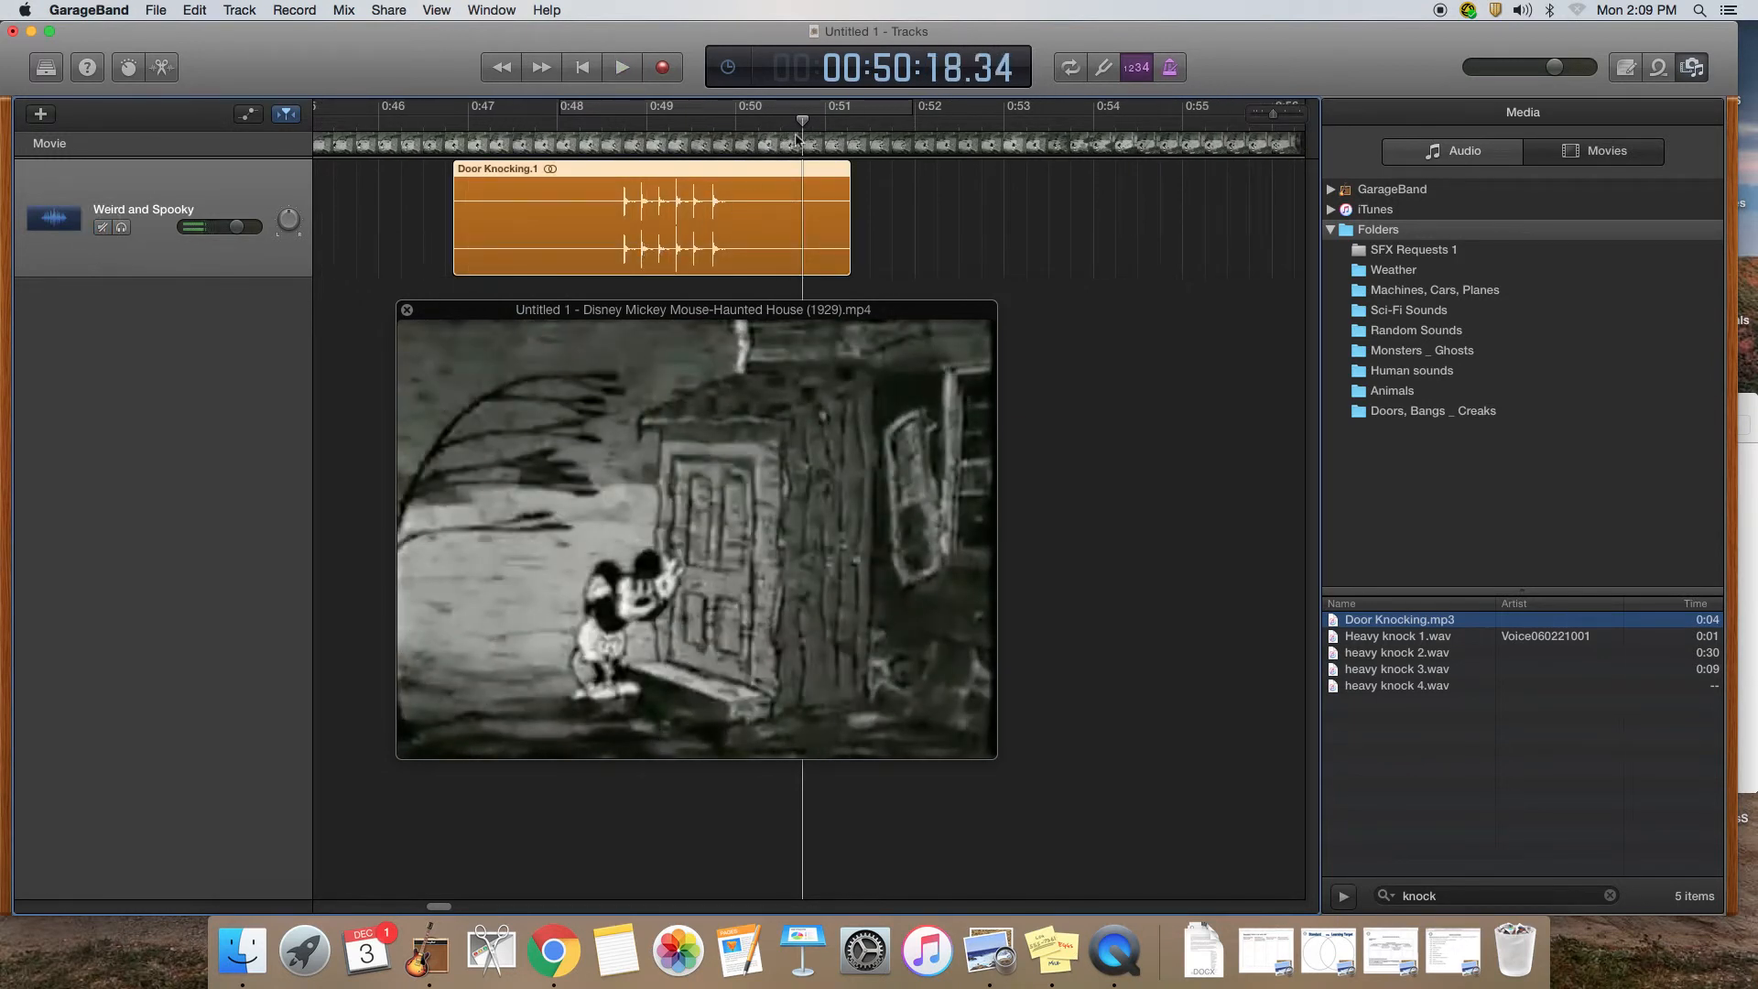
- Play the door-knocking scene twice with sound from just before the knocks to check their timing against Mickey's movements
drag(803, 122, 627, 125)
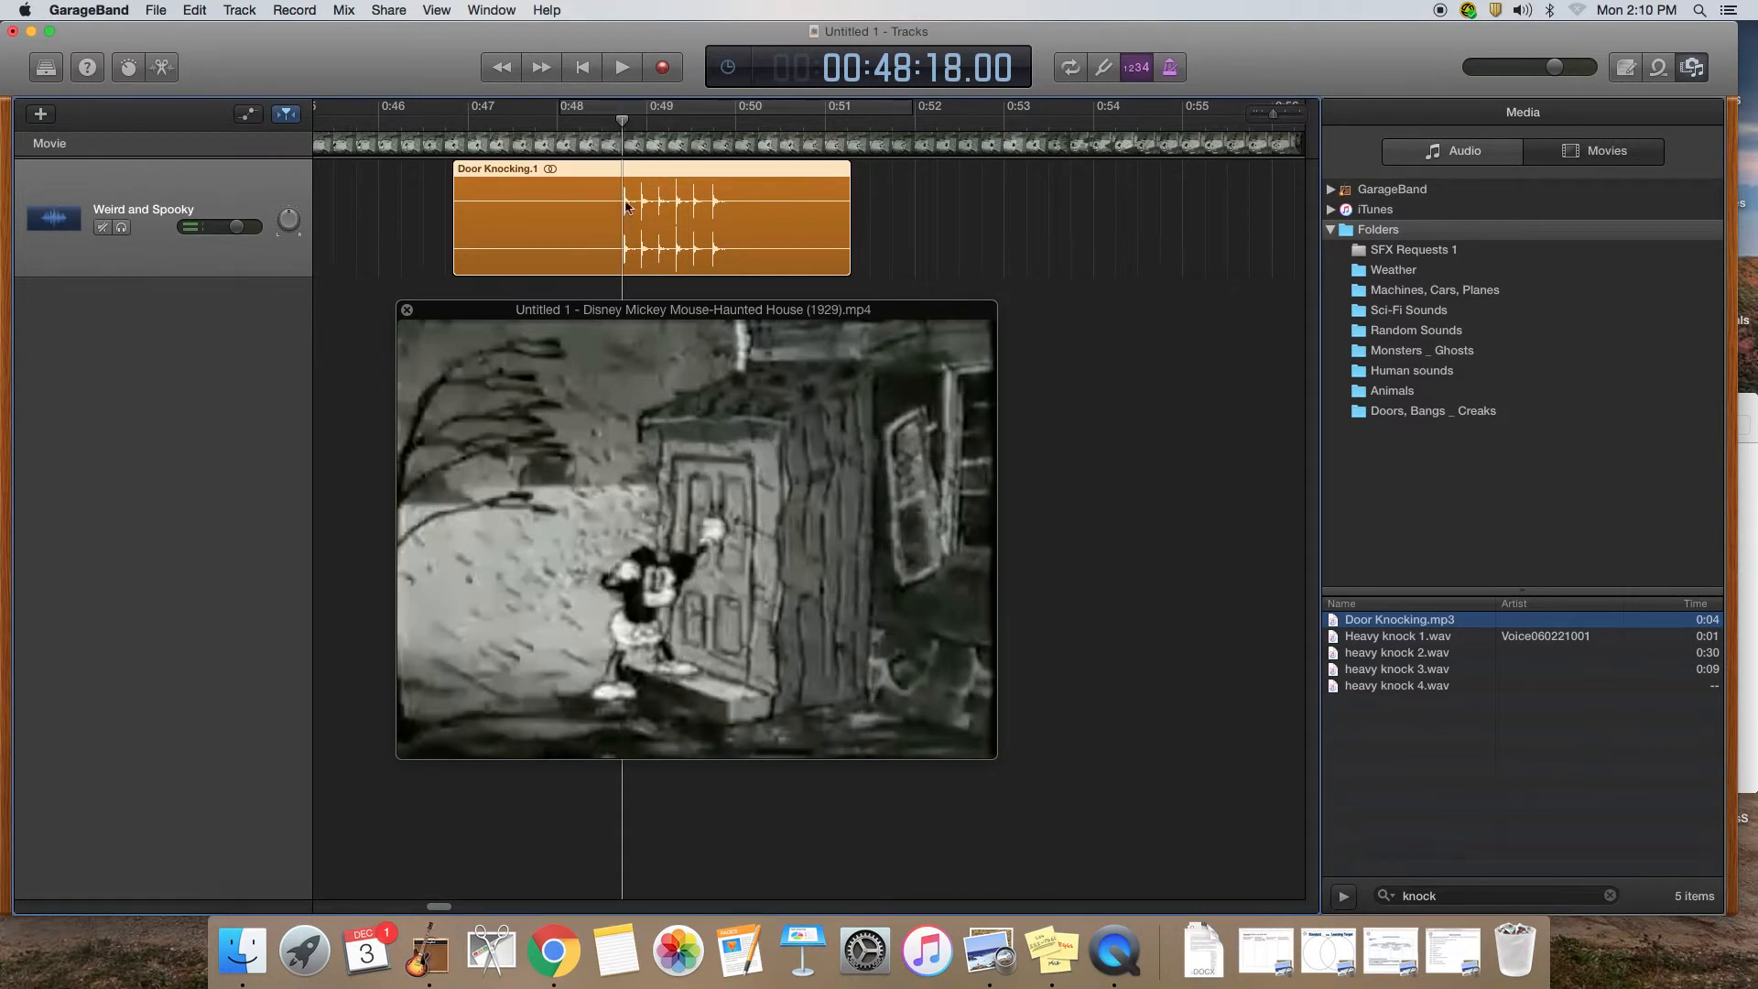
click(556, 121)
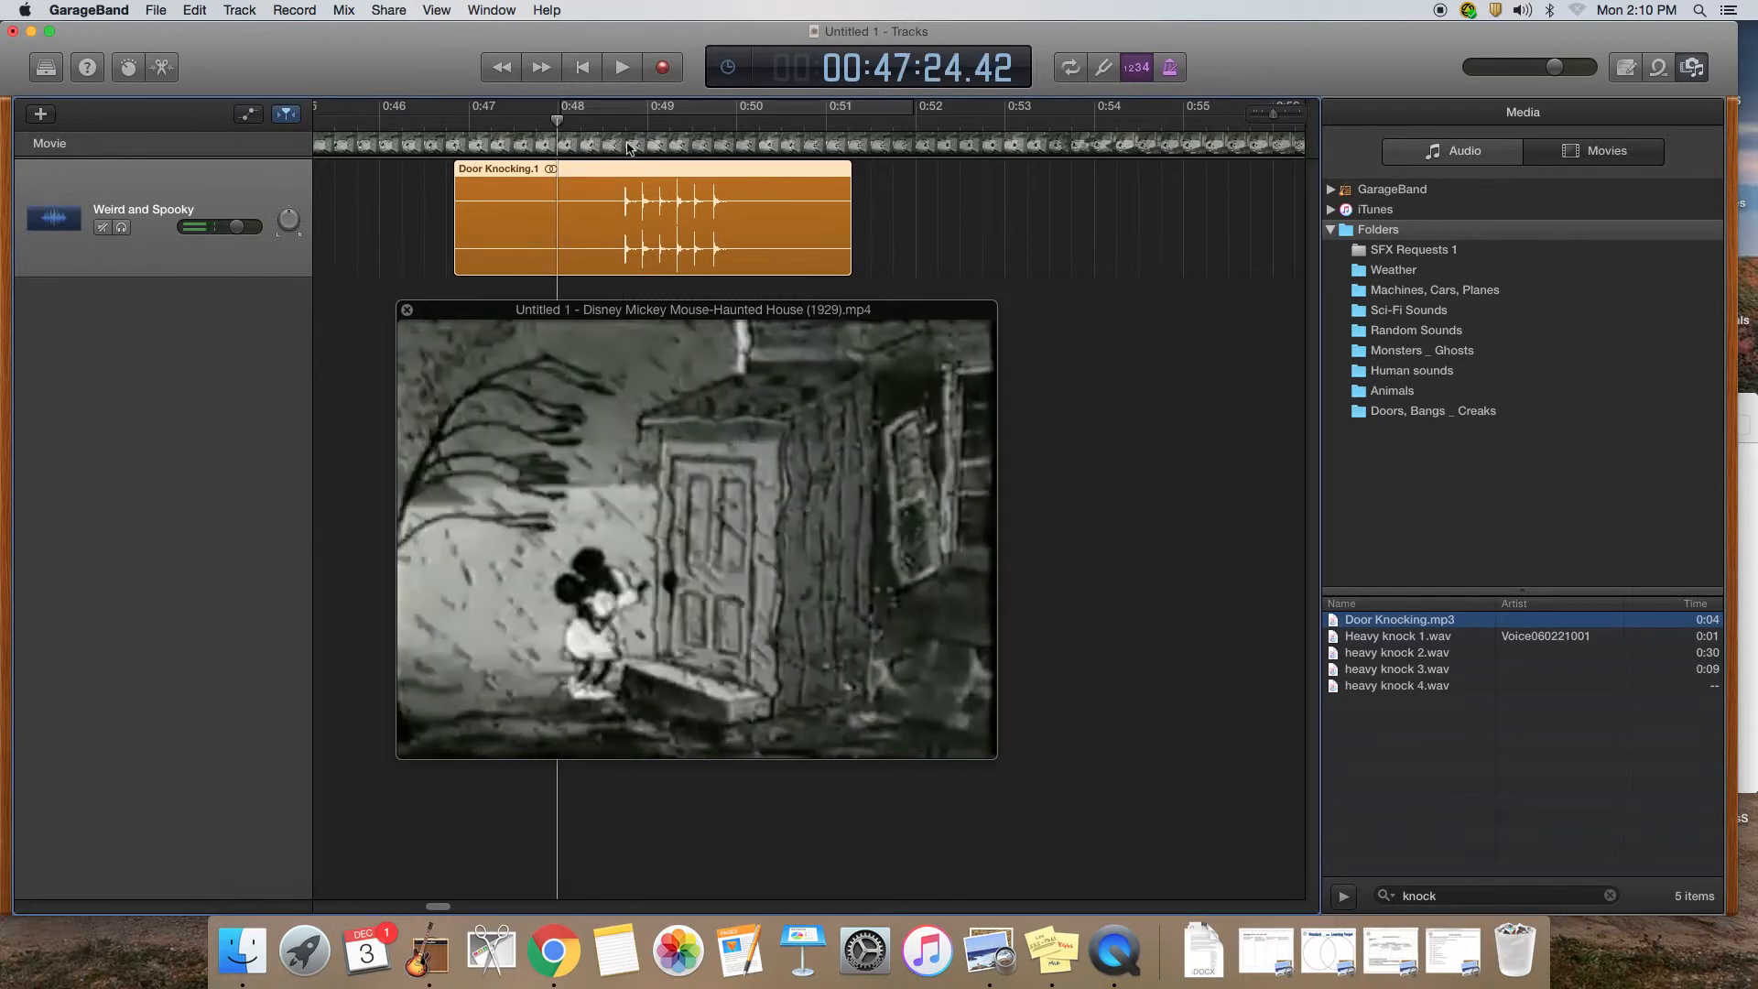
key(space)
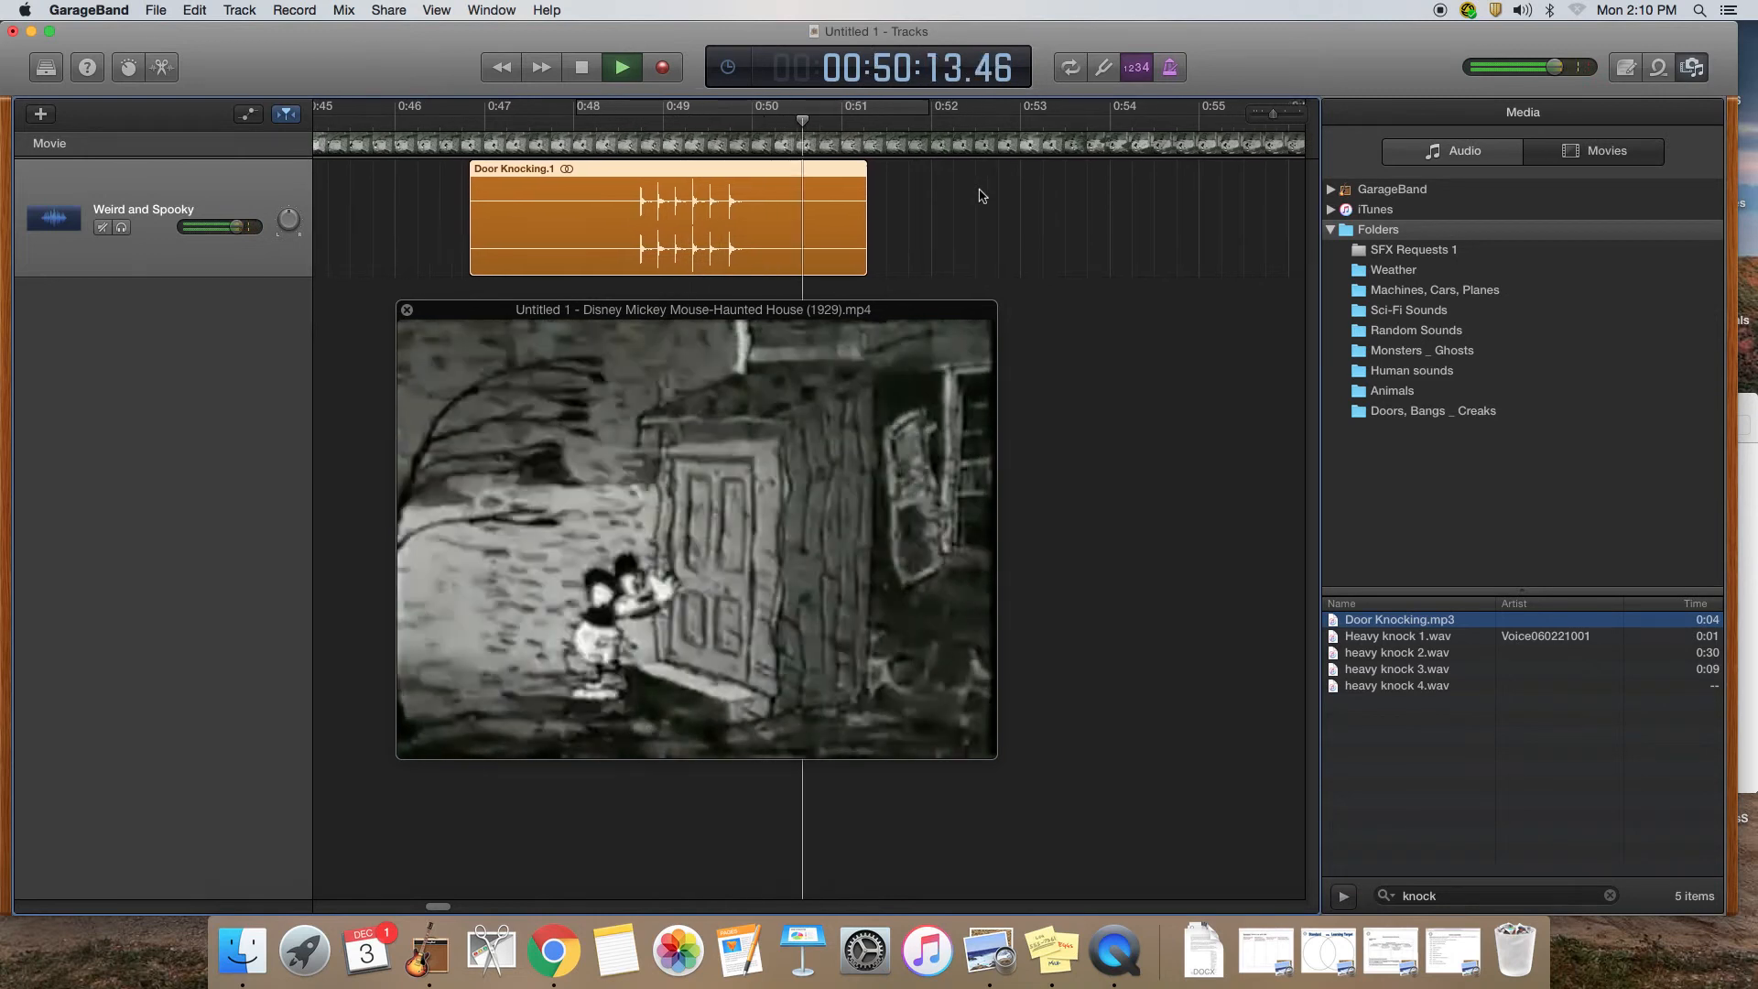
key(space)
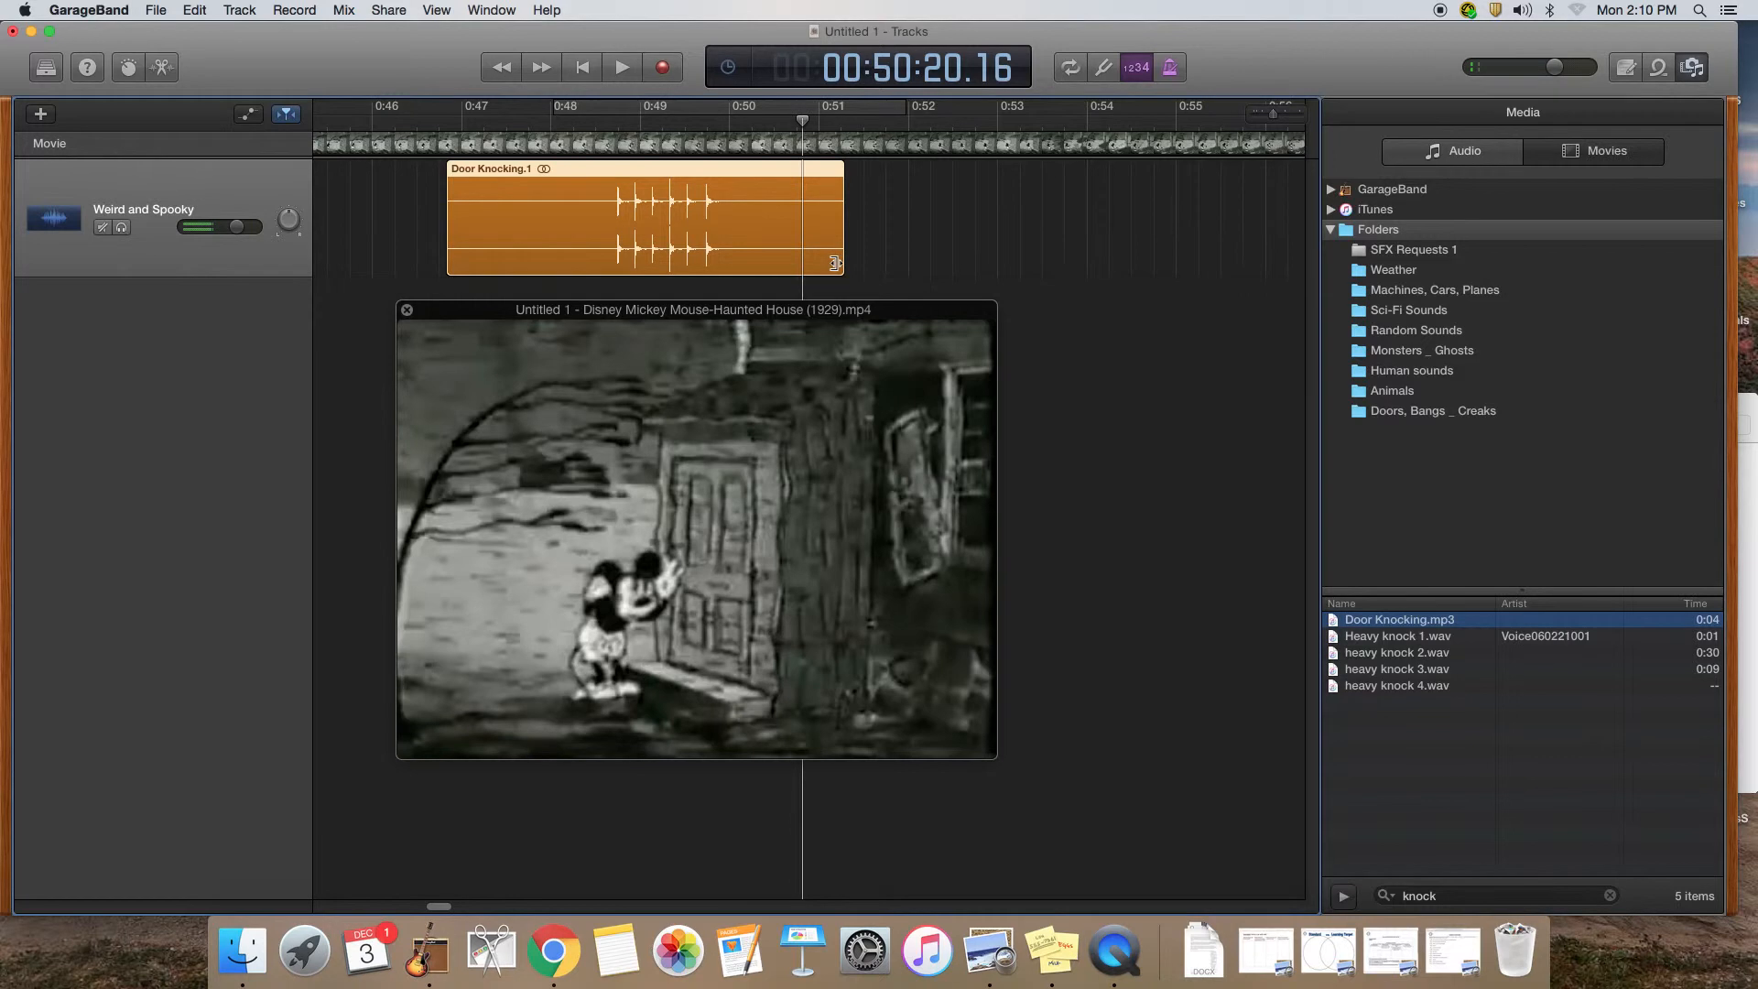
scroll(601, 165, left, 1)
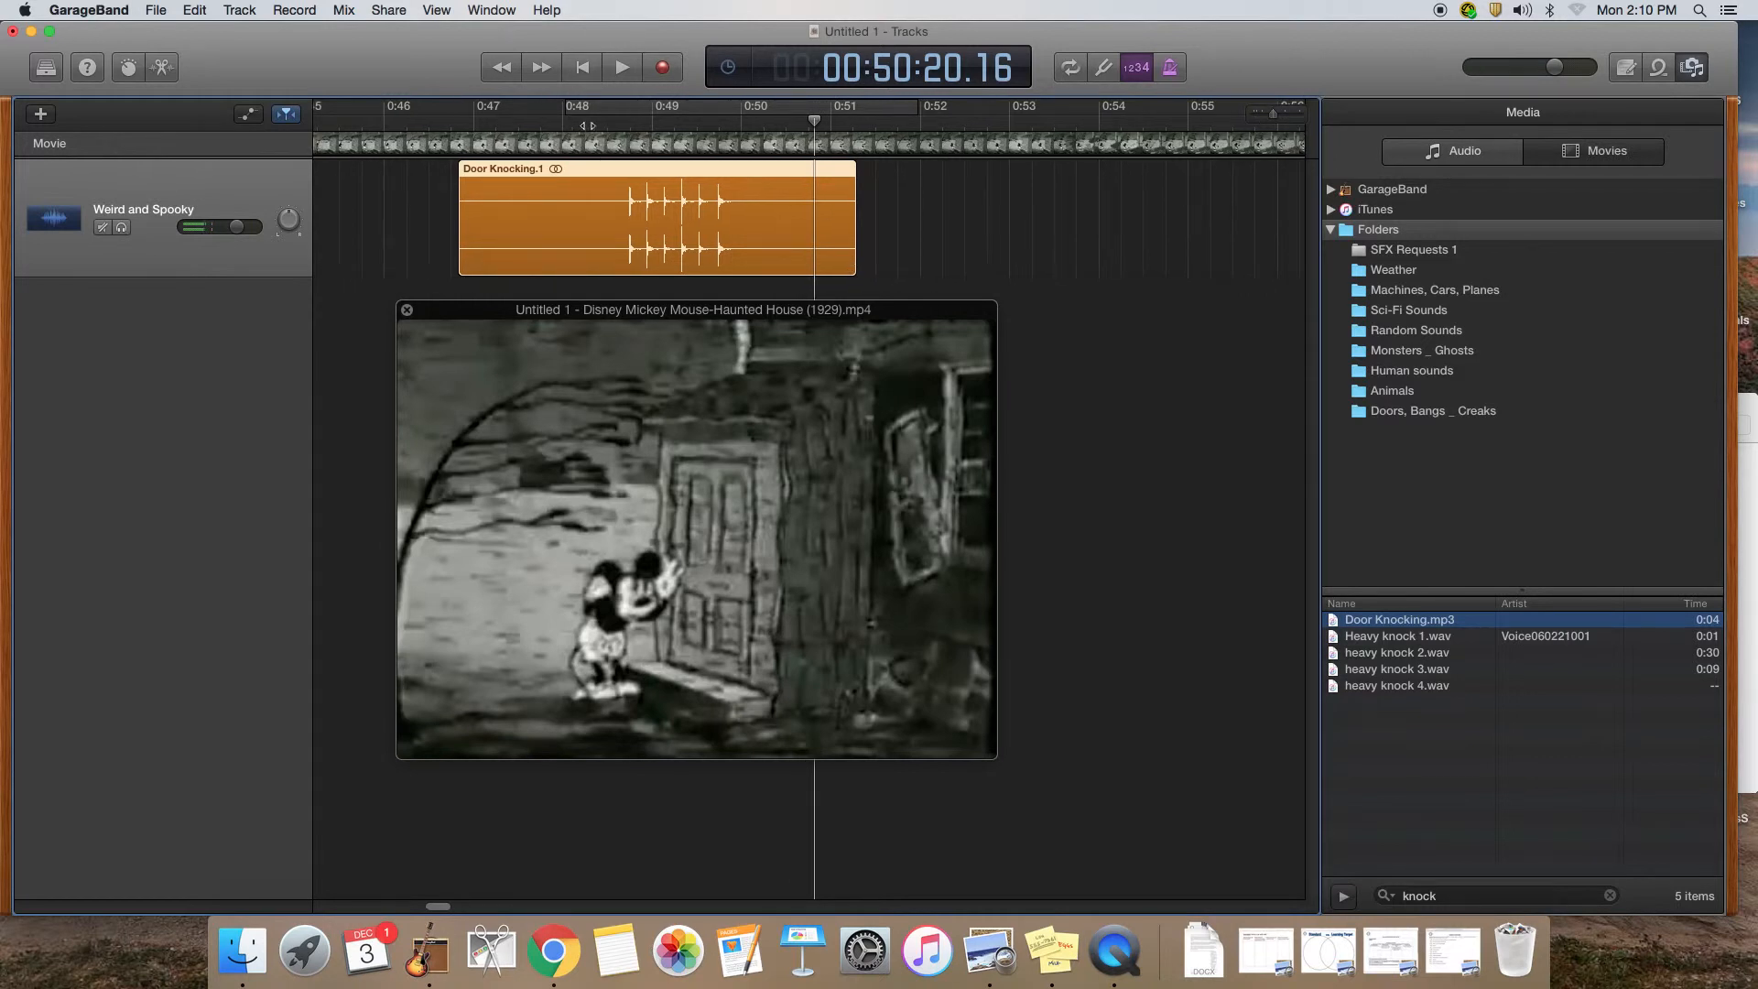
click(563, 125)
key(space)
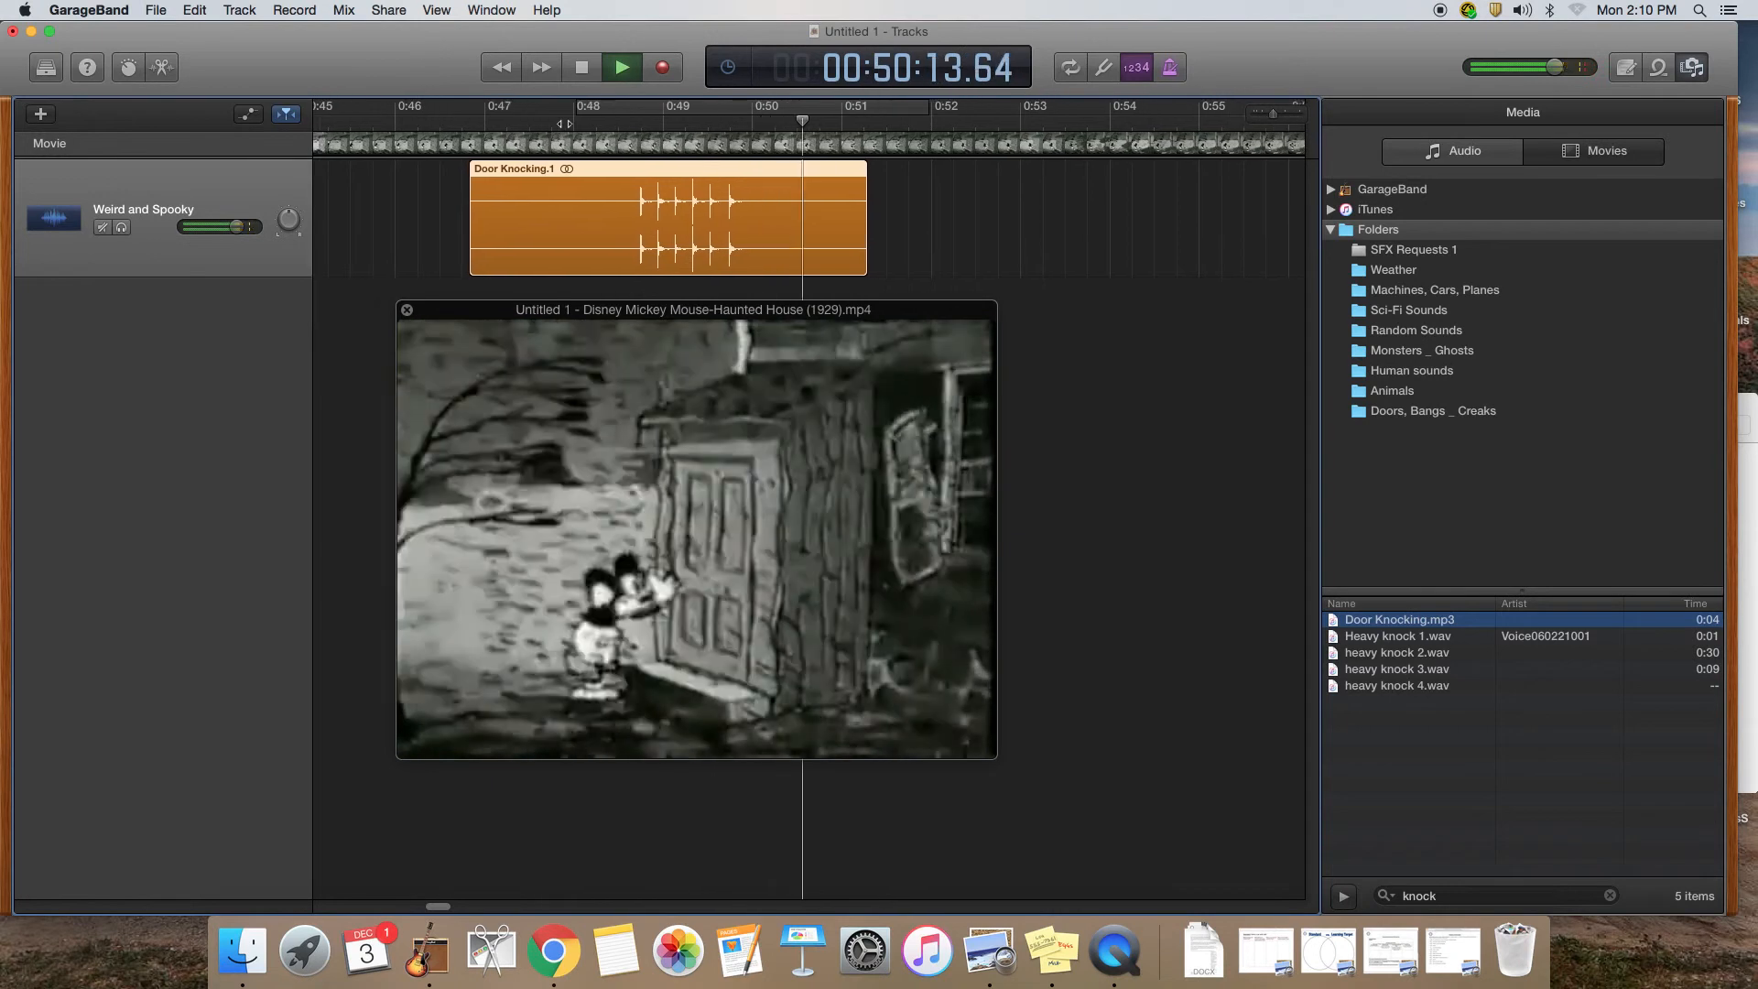
key(space)
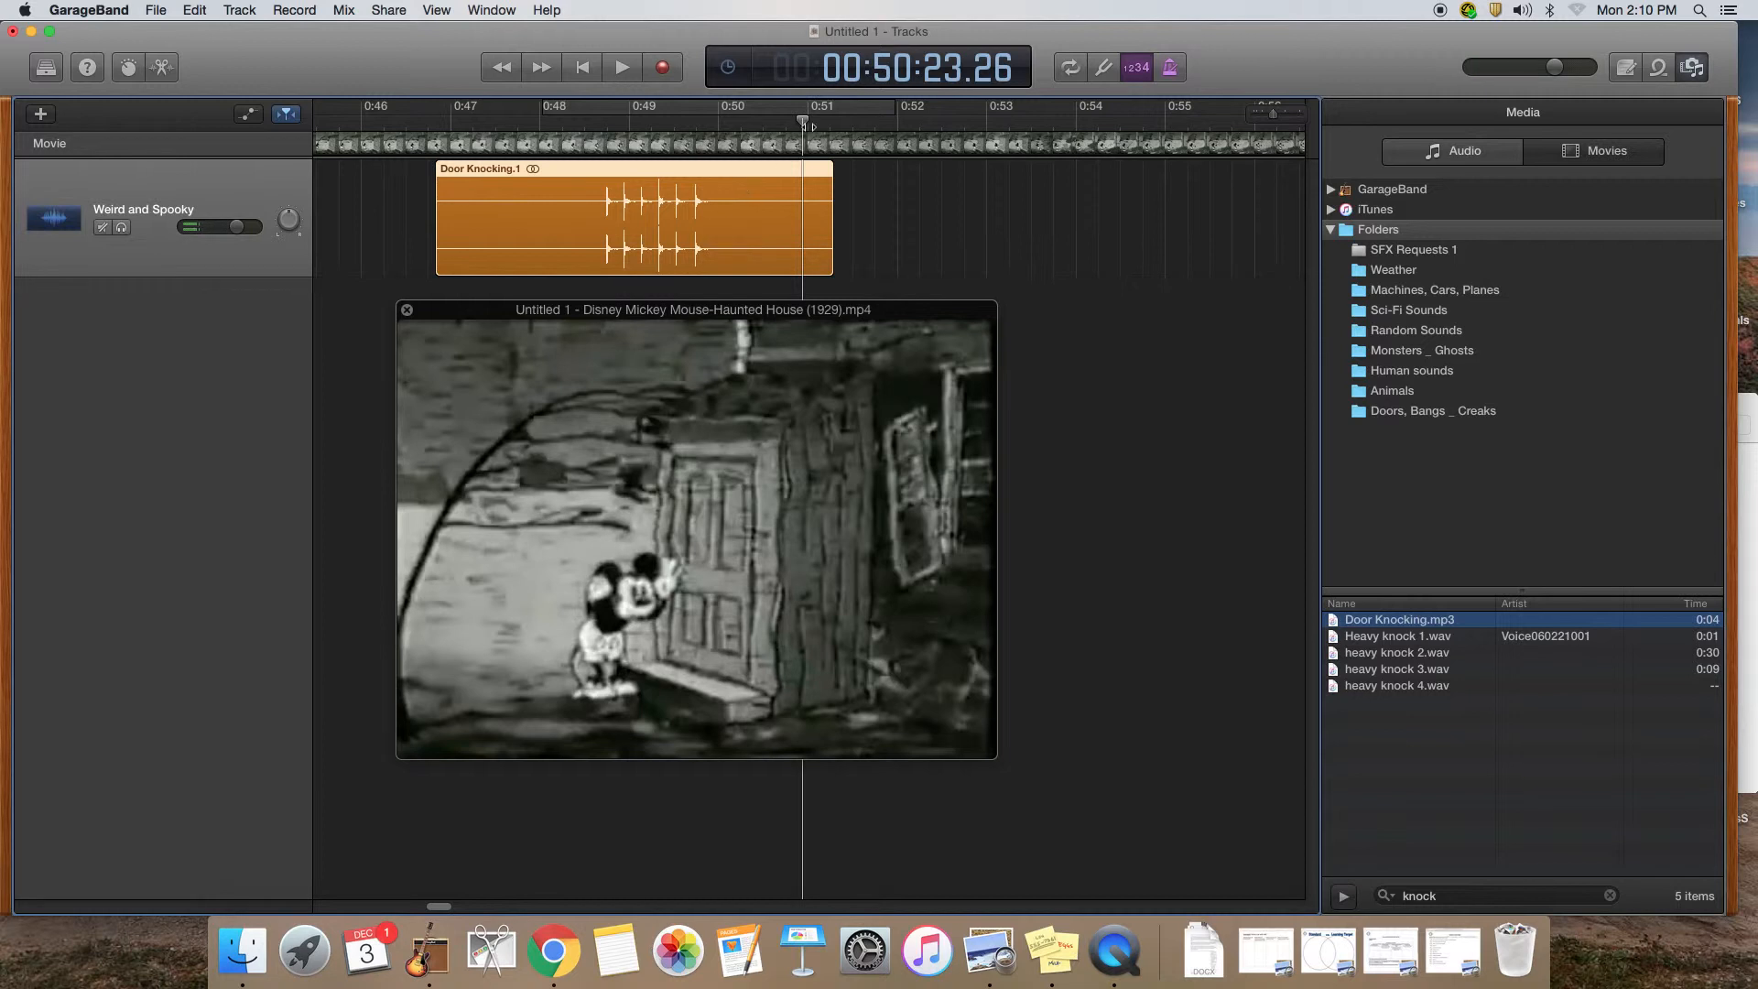
- Scrub the movie between about 0:48:15 and 0:50:11 to compare Mickey's knocks with the peaks in the waveform
drag(803, 120, 596, 125)
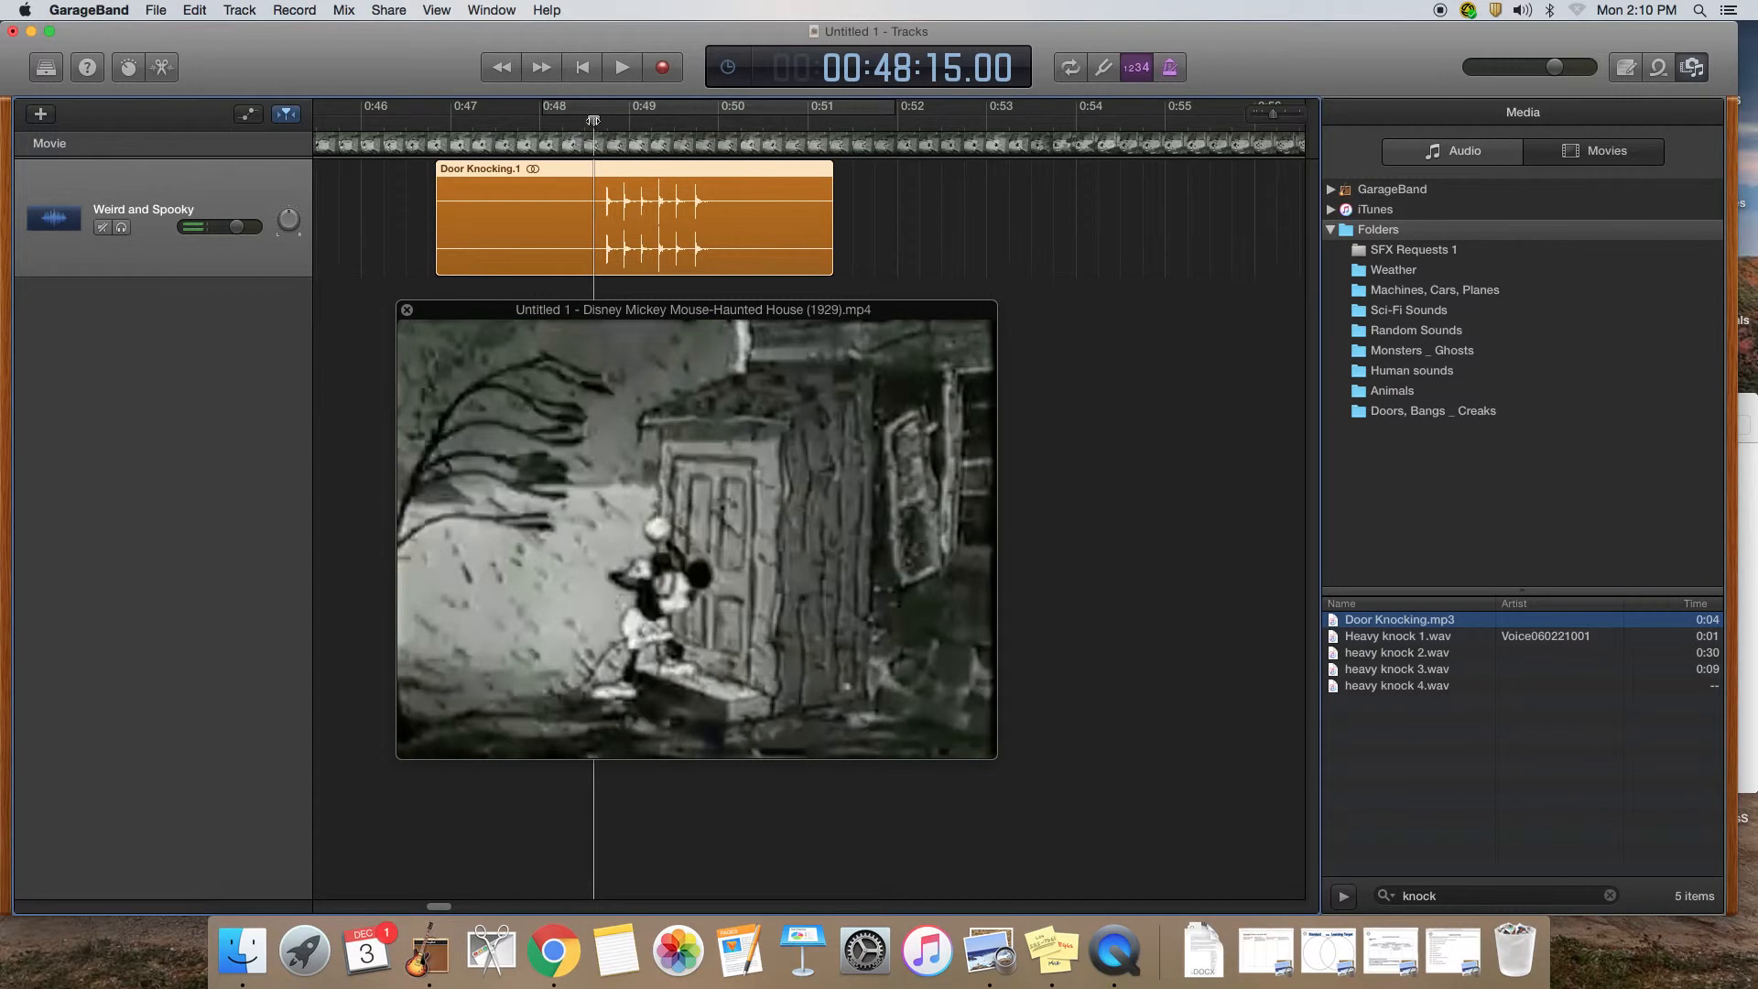
drag(593, 121, 757, 137)
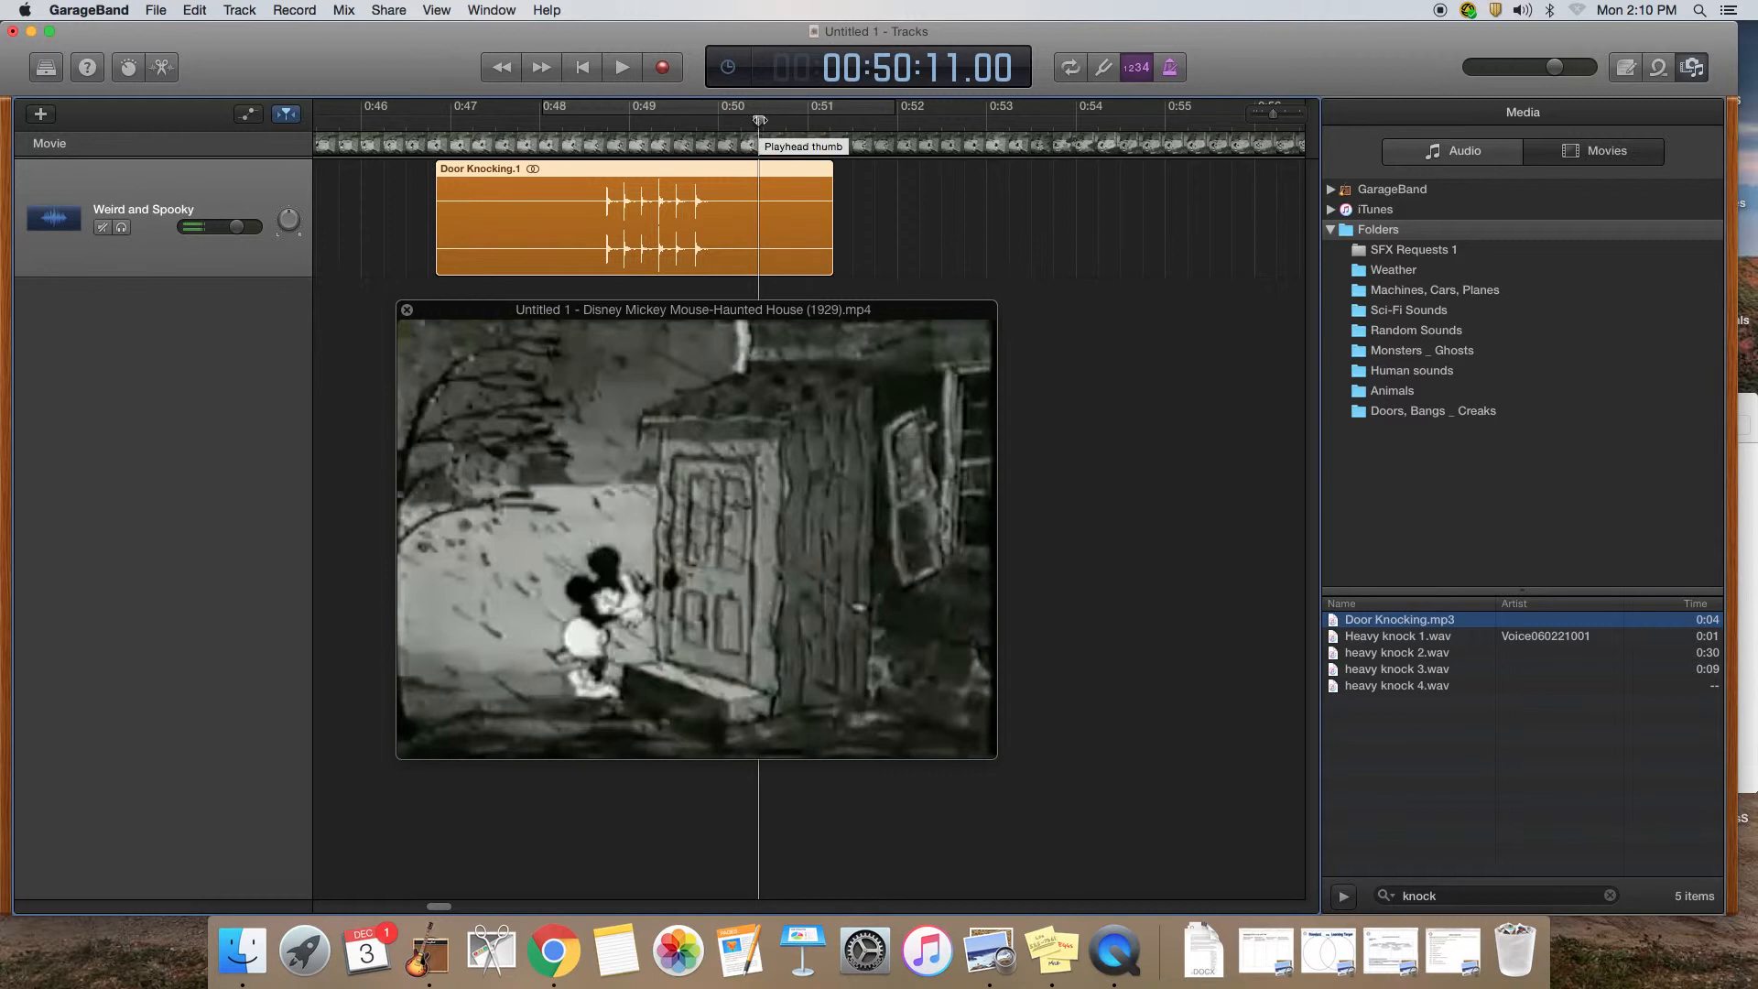
drag(761, 120, 604, 125)
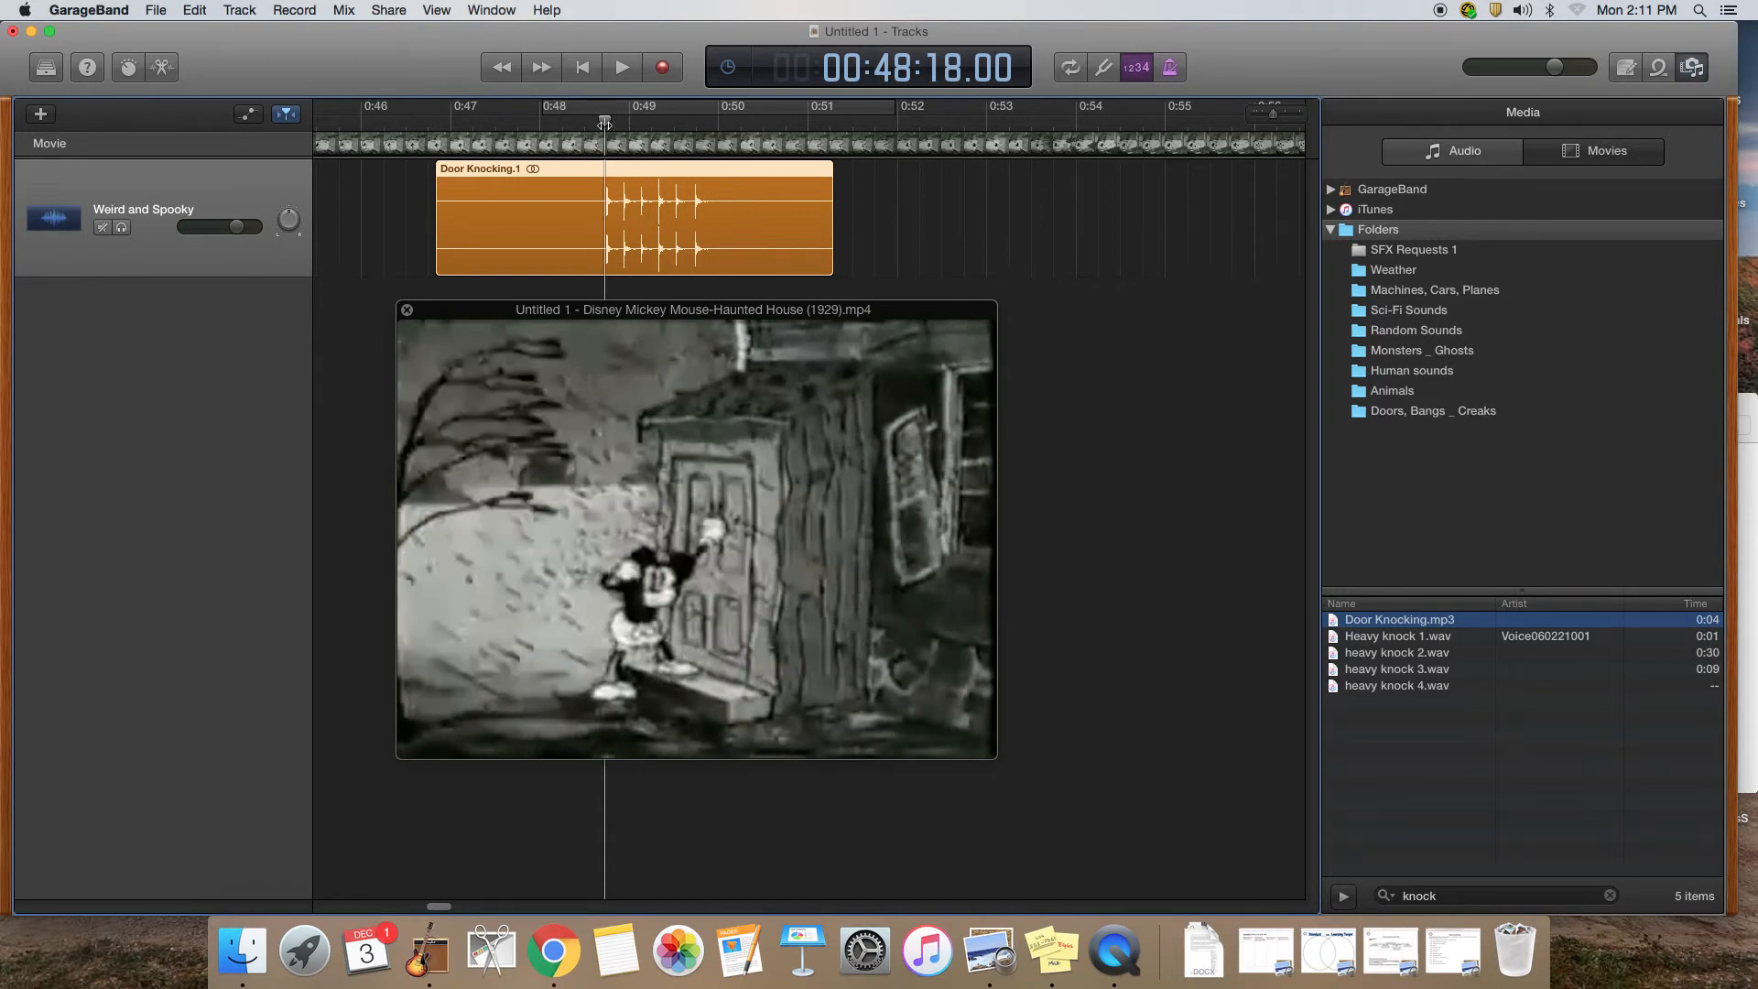
- Split the Door Knocking region just before the first knock at 0:48:18.40 and delete the silent part in front of it
click(1274, 120)
drag(1276, 120, 1287, 120)
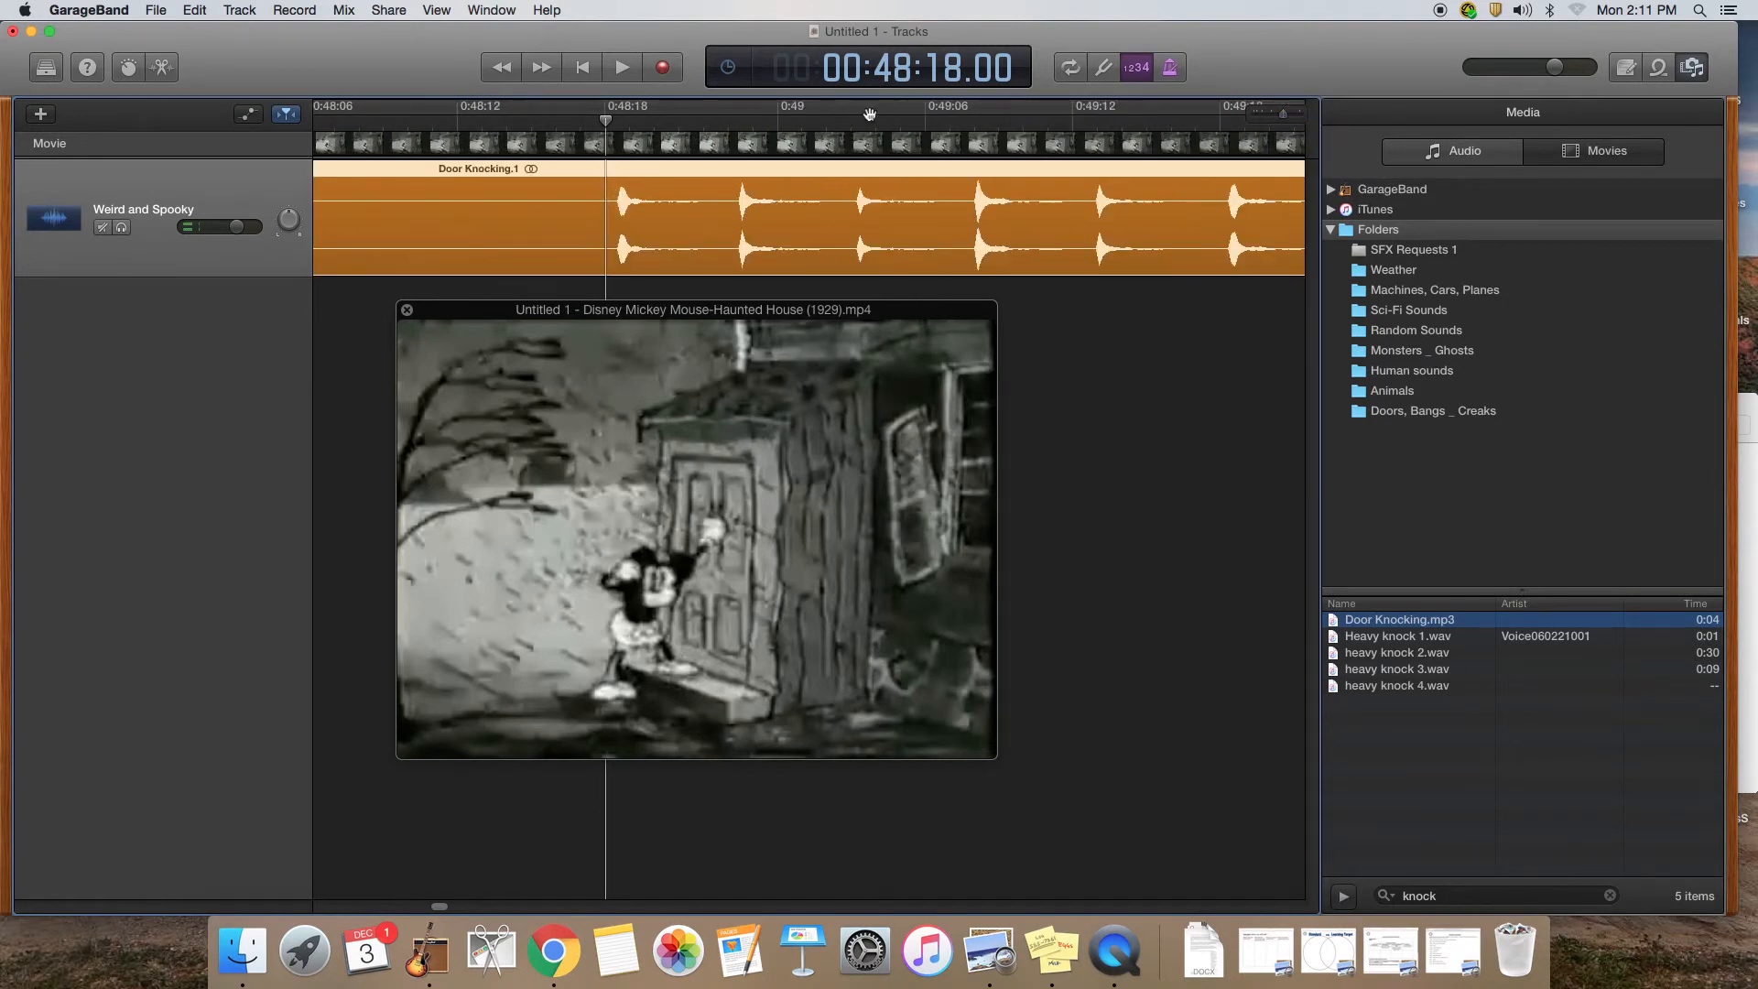
drag(607, 121, 618, 121)
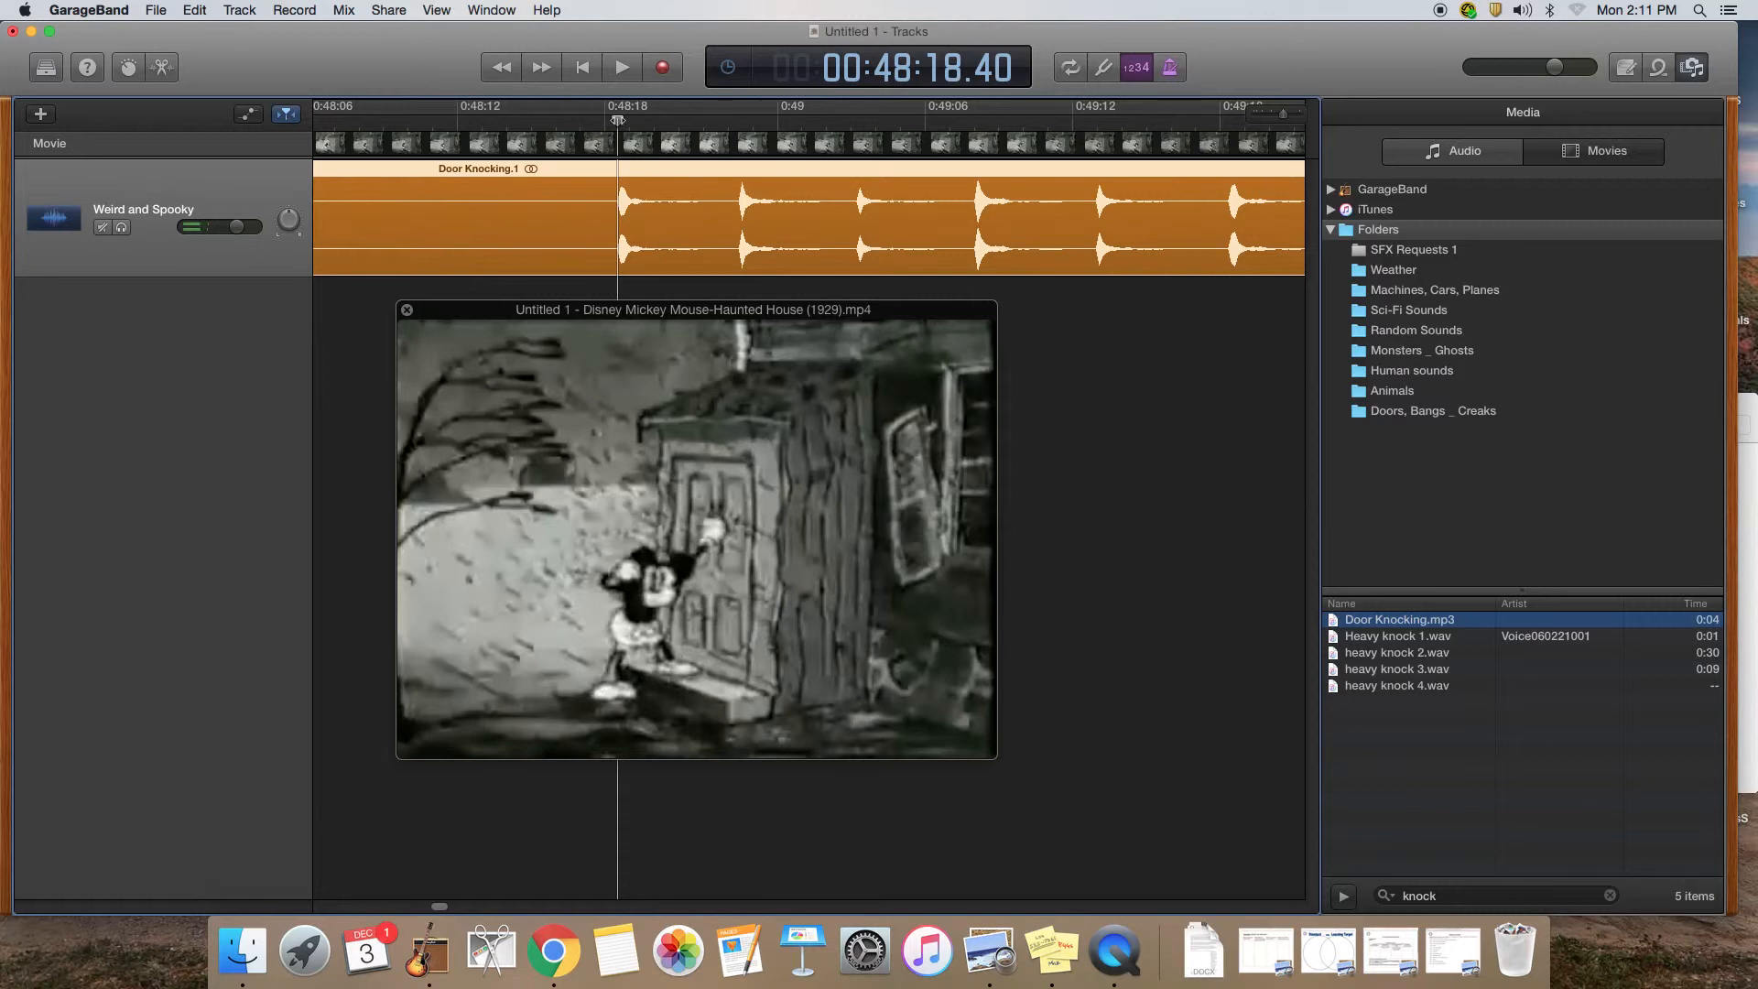
key(super+t)
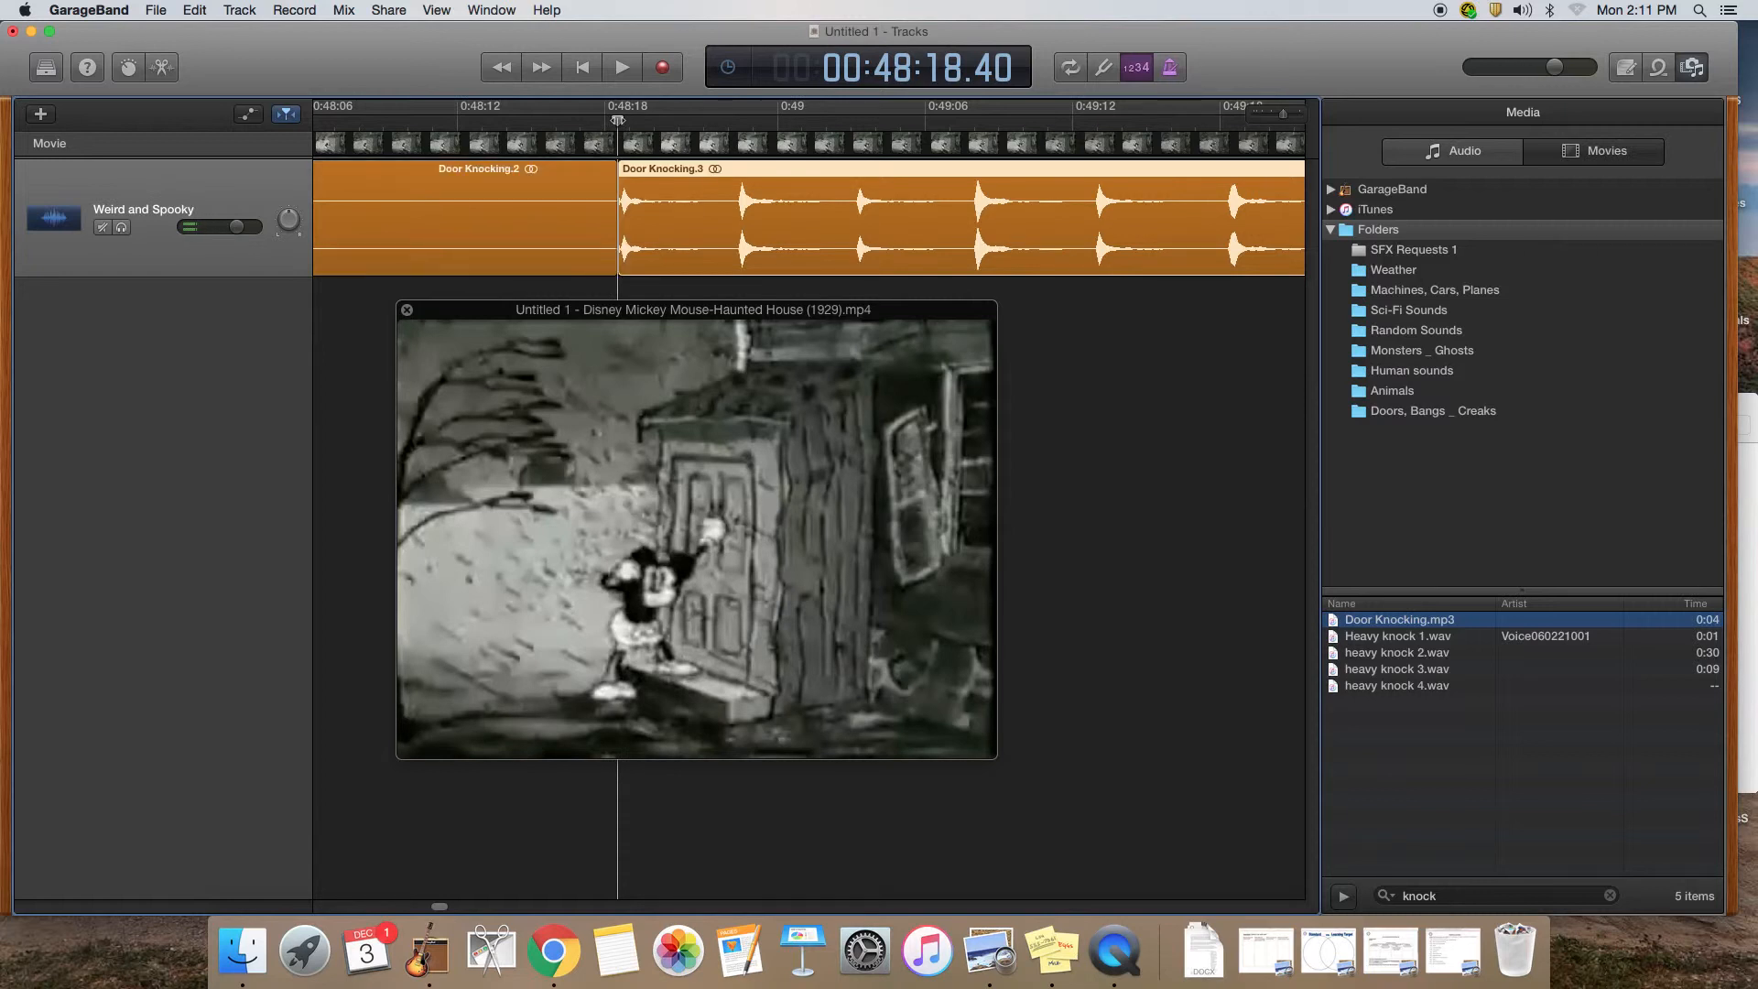
click(495, 207)
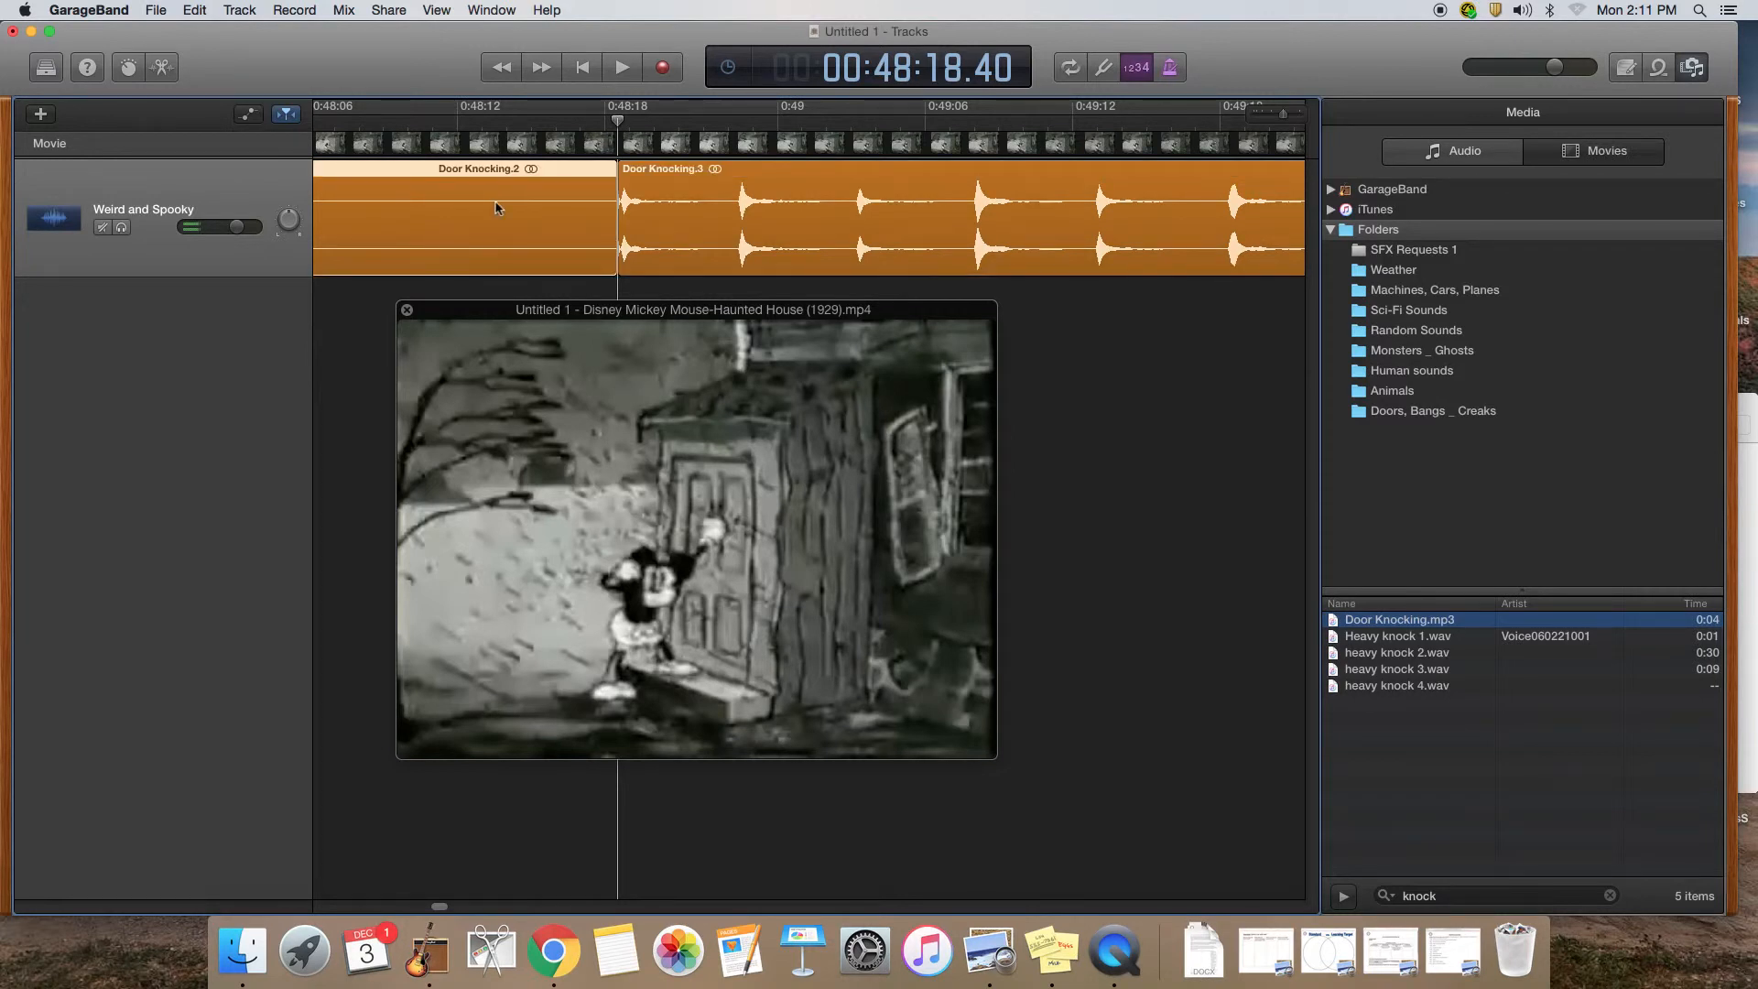
key(Delete)
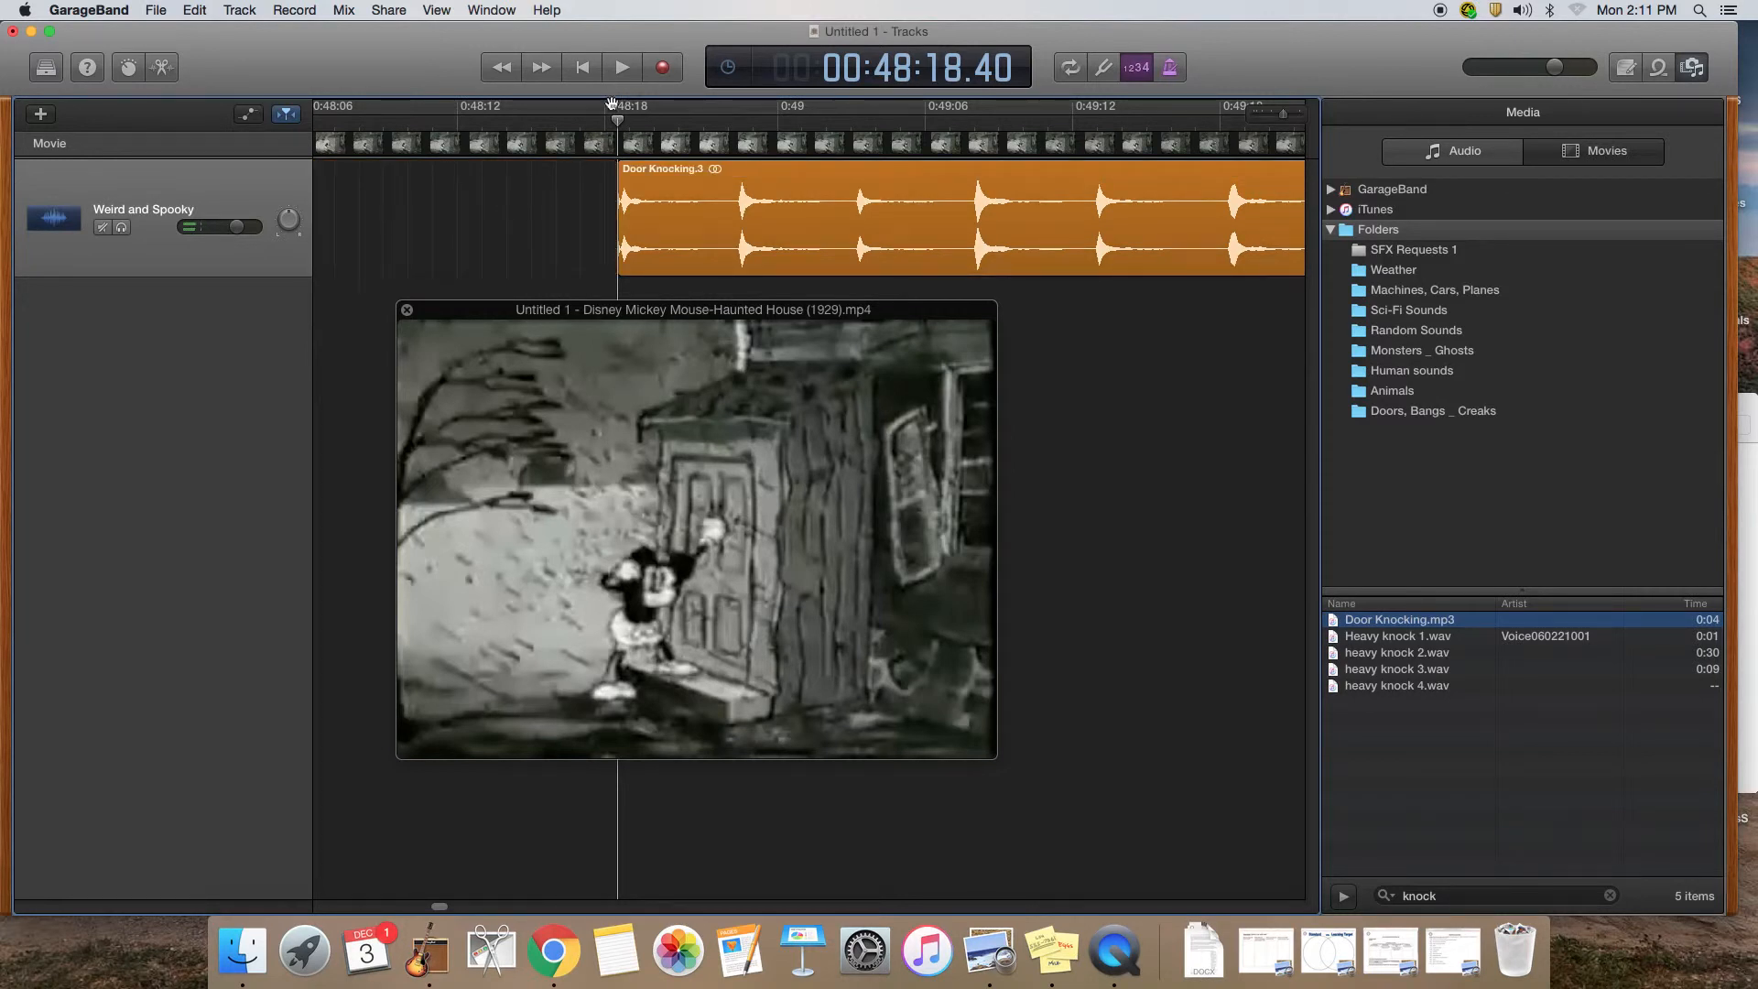
- Split the knocking audio at 0:48:21.60 and 0:48:23.20 and delete the piece between the first and second knocks
drag(617, 122, 695, 124)
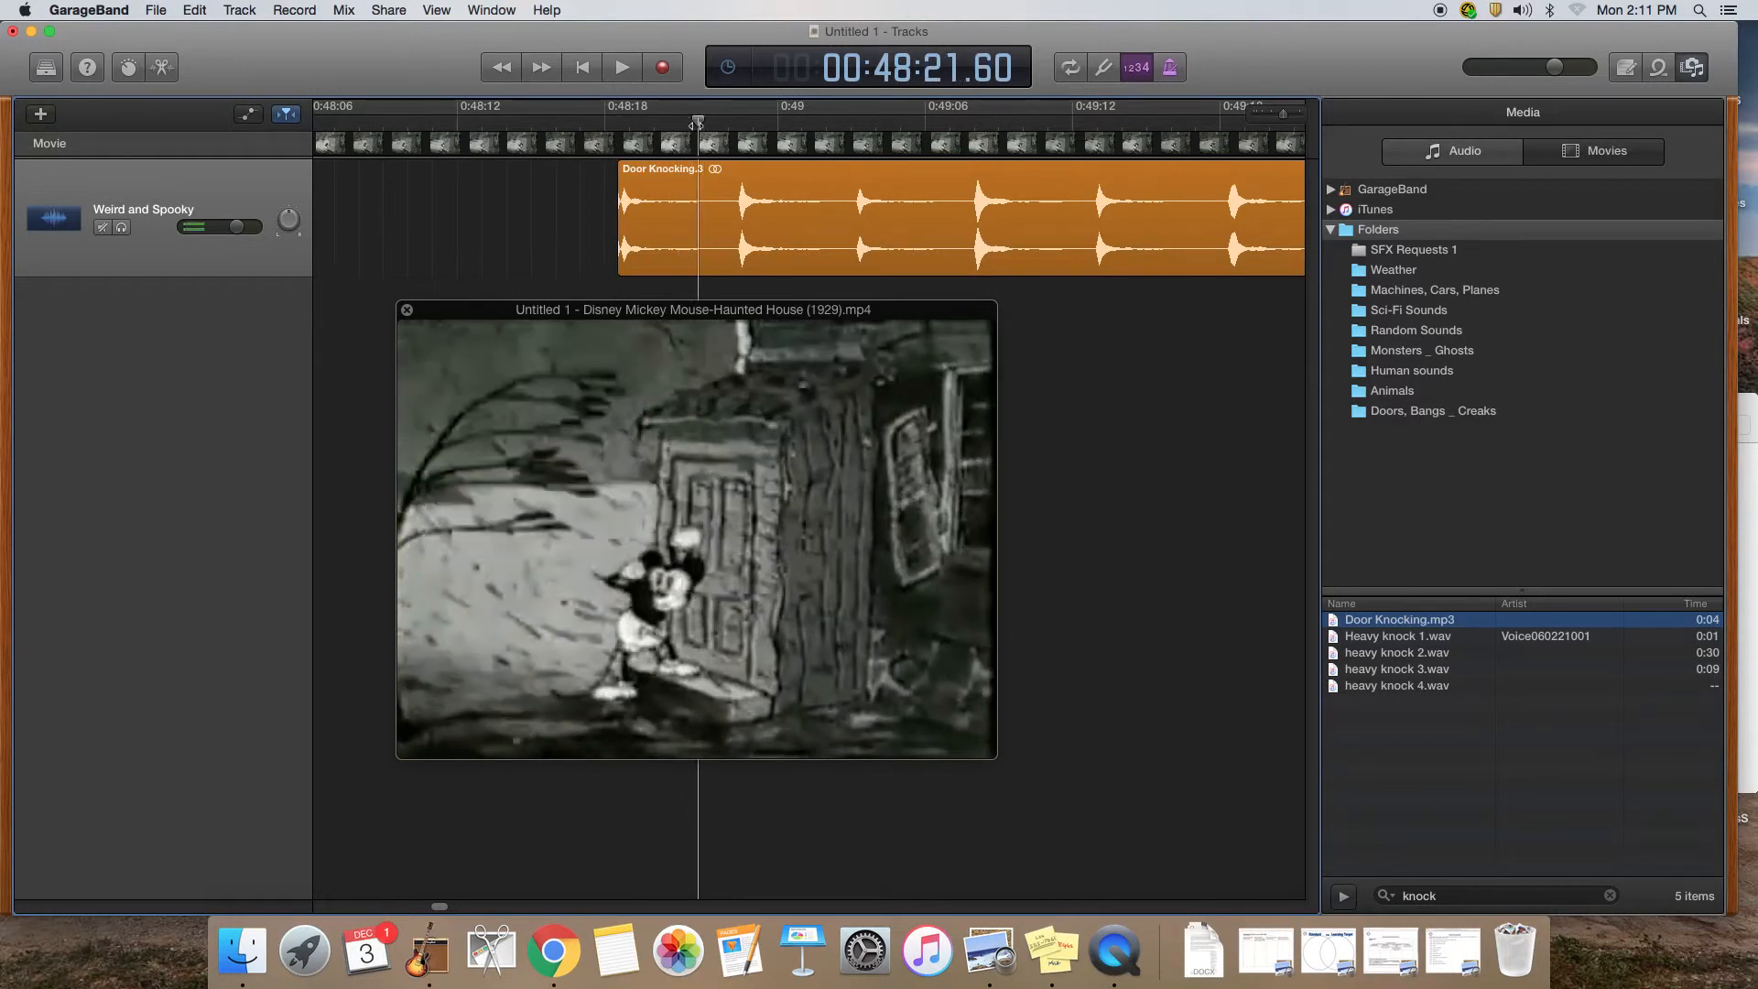
click(696, 217)
key(super+t)
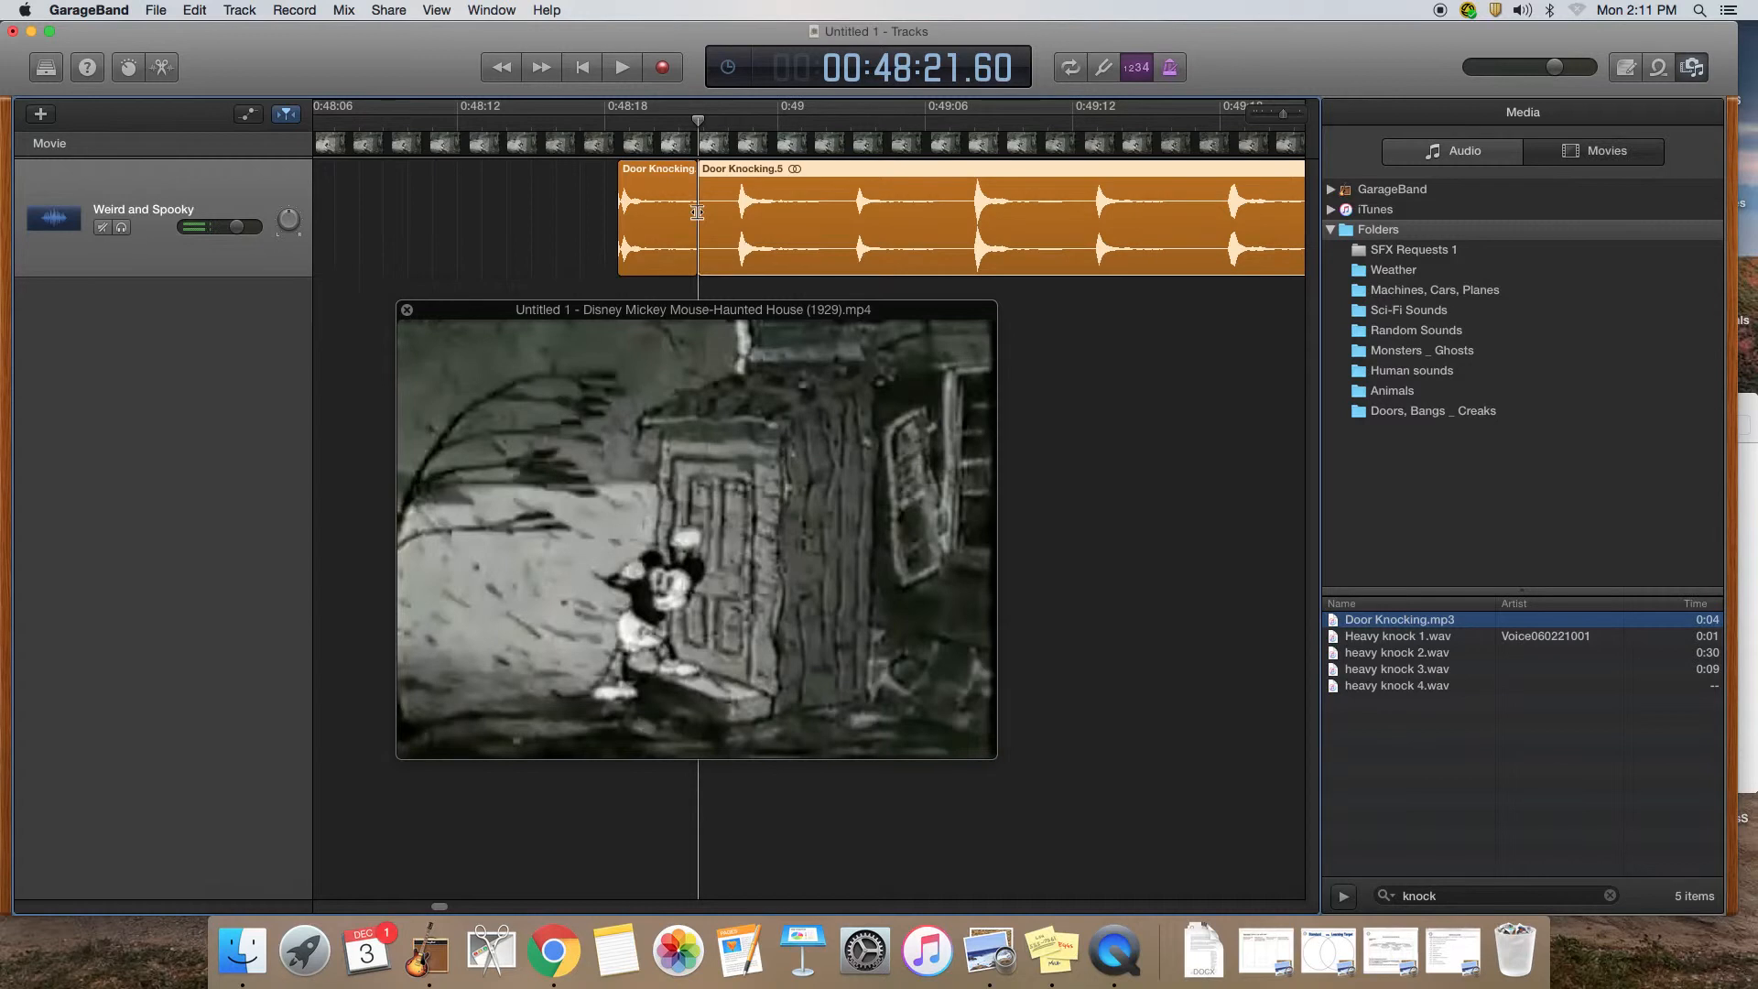
drag(699, 122, 737, 129)
key(super+t)
click(719, 215)
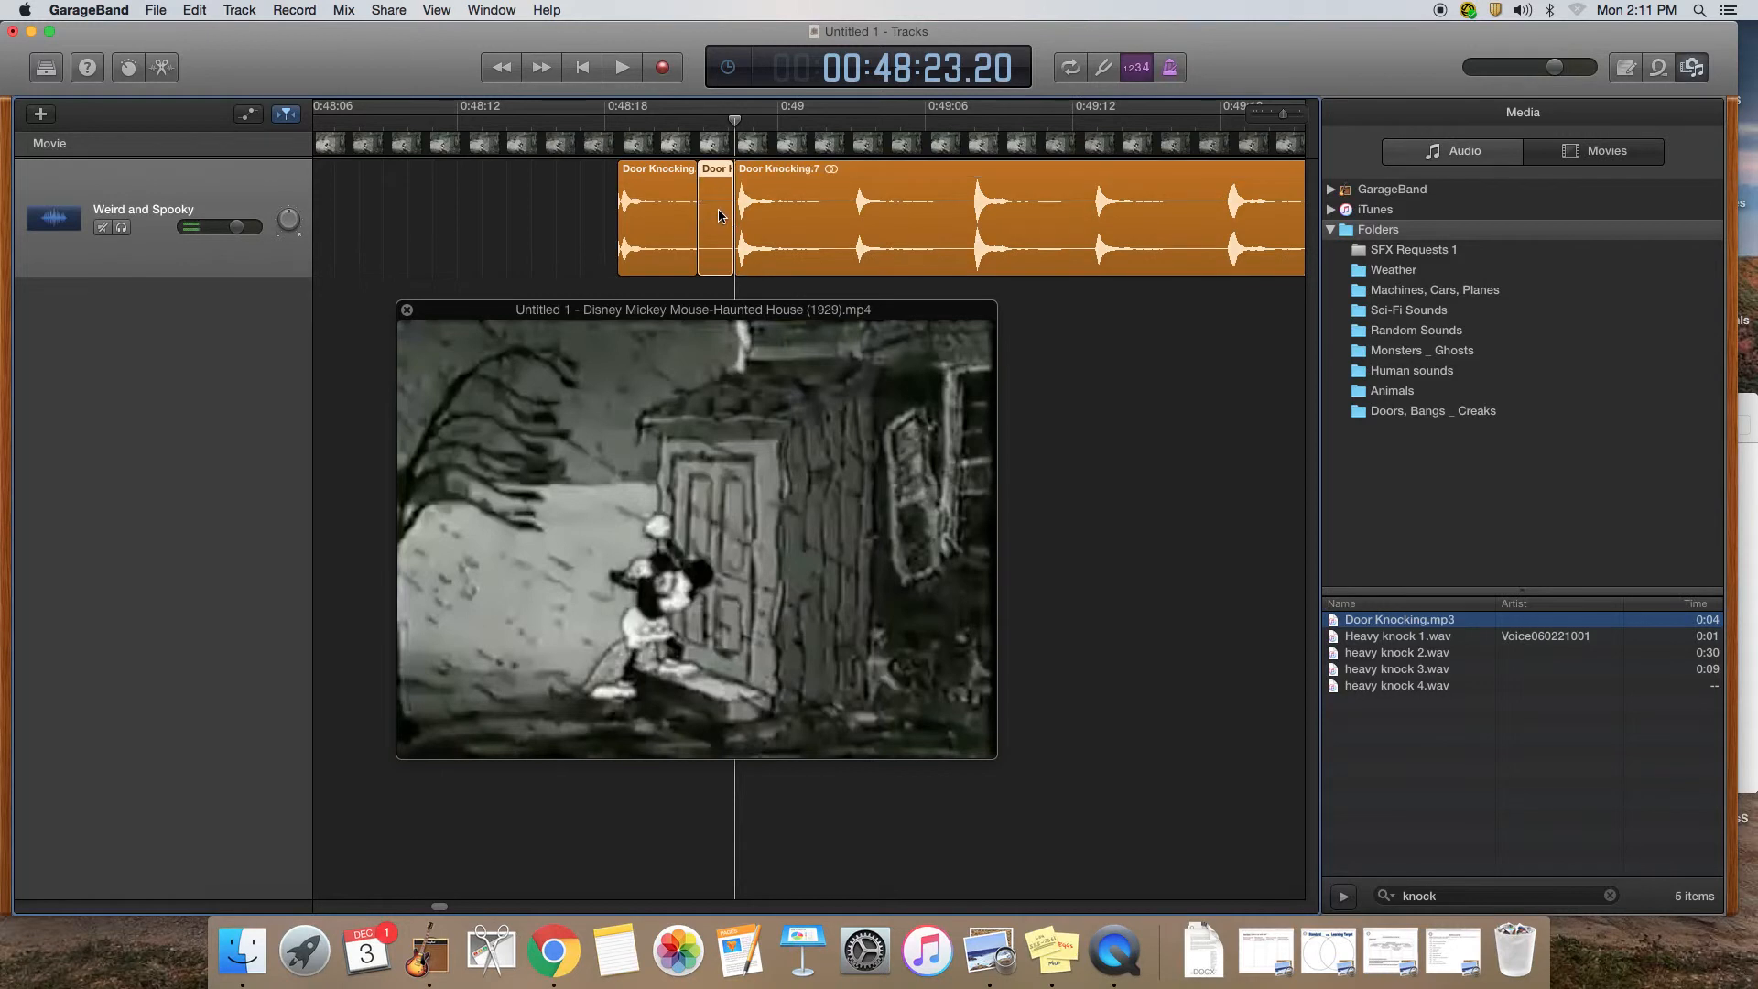
key(Delete)
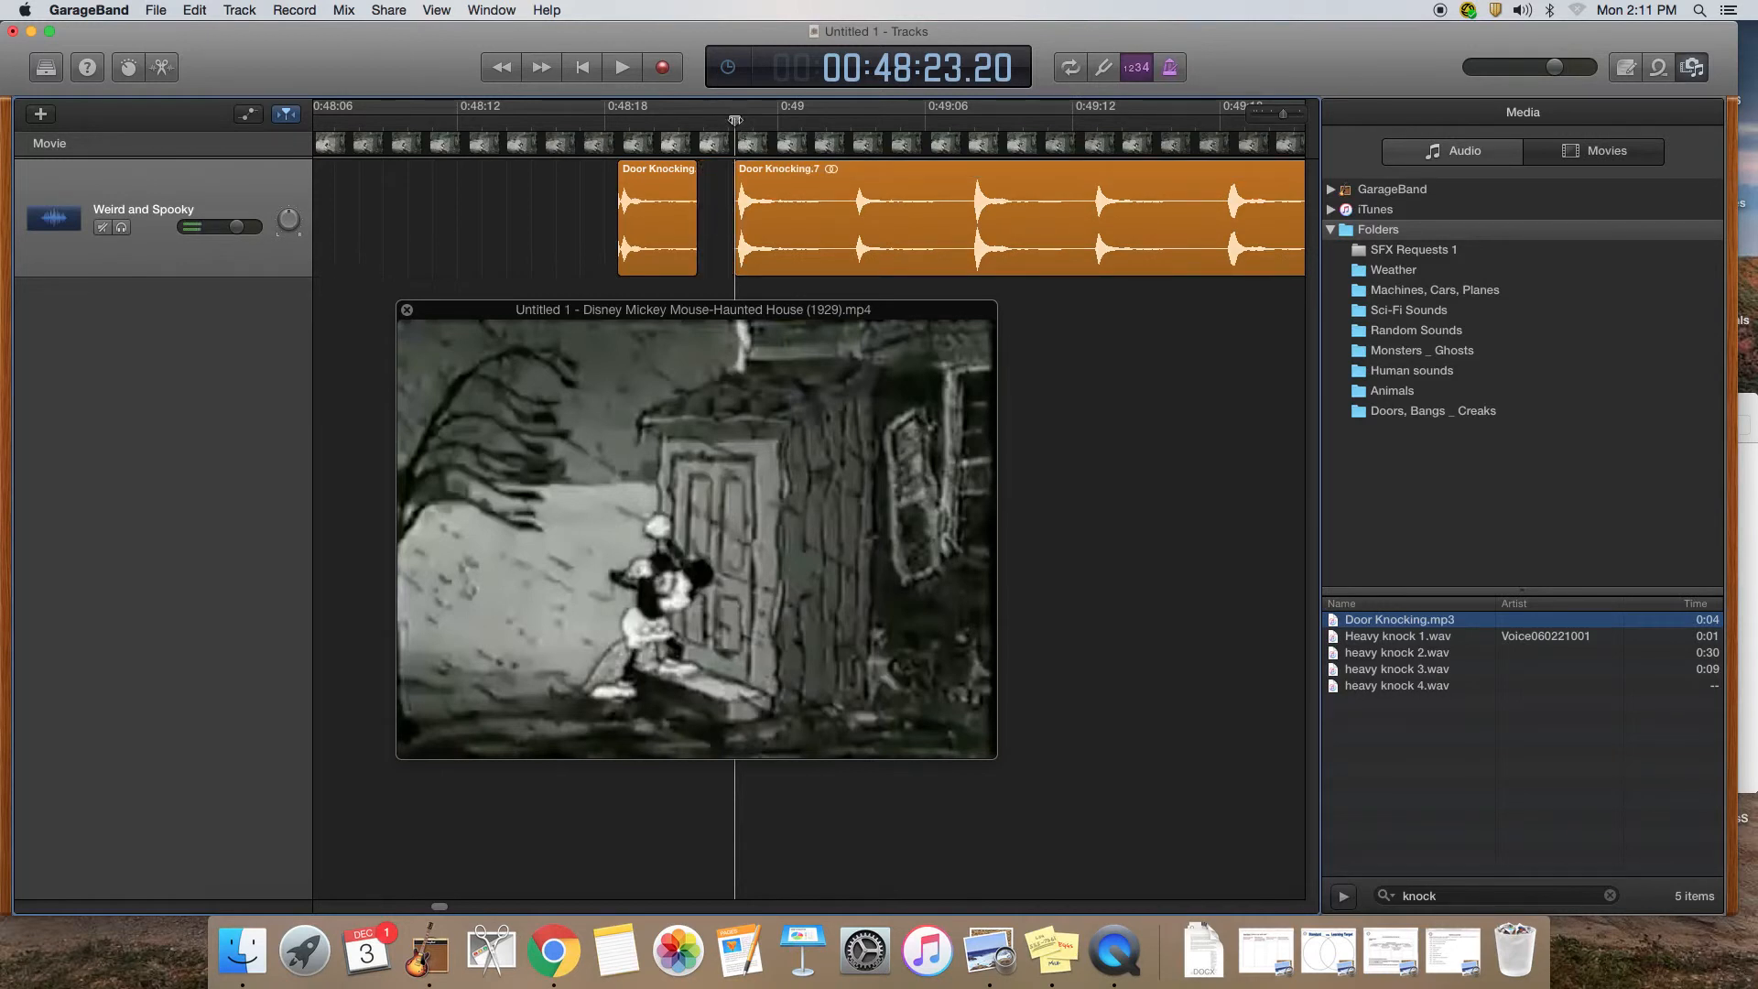
- Split the knocking audio at 0:49:01.60 and 0:49:03.00 and delete the piece between the second and third knocks
drag(734, 119, 820, 122)
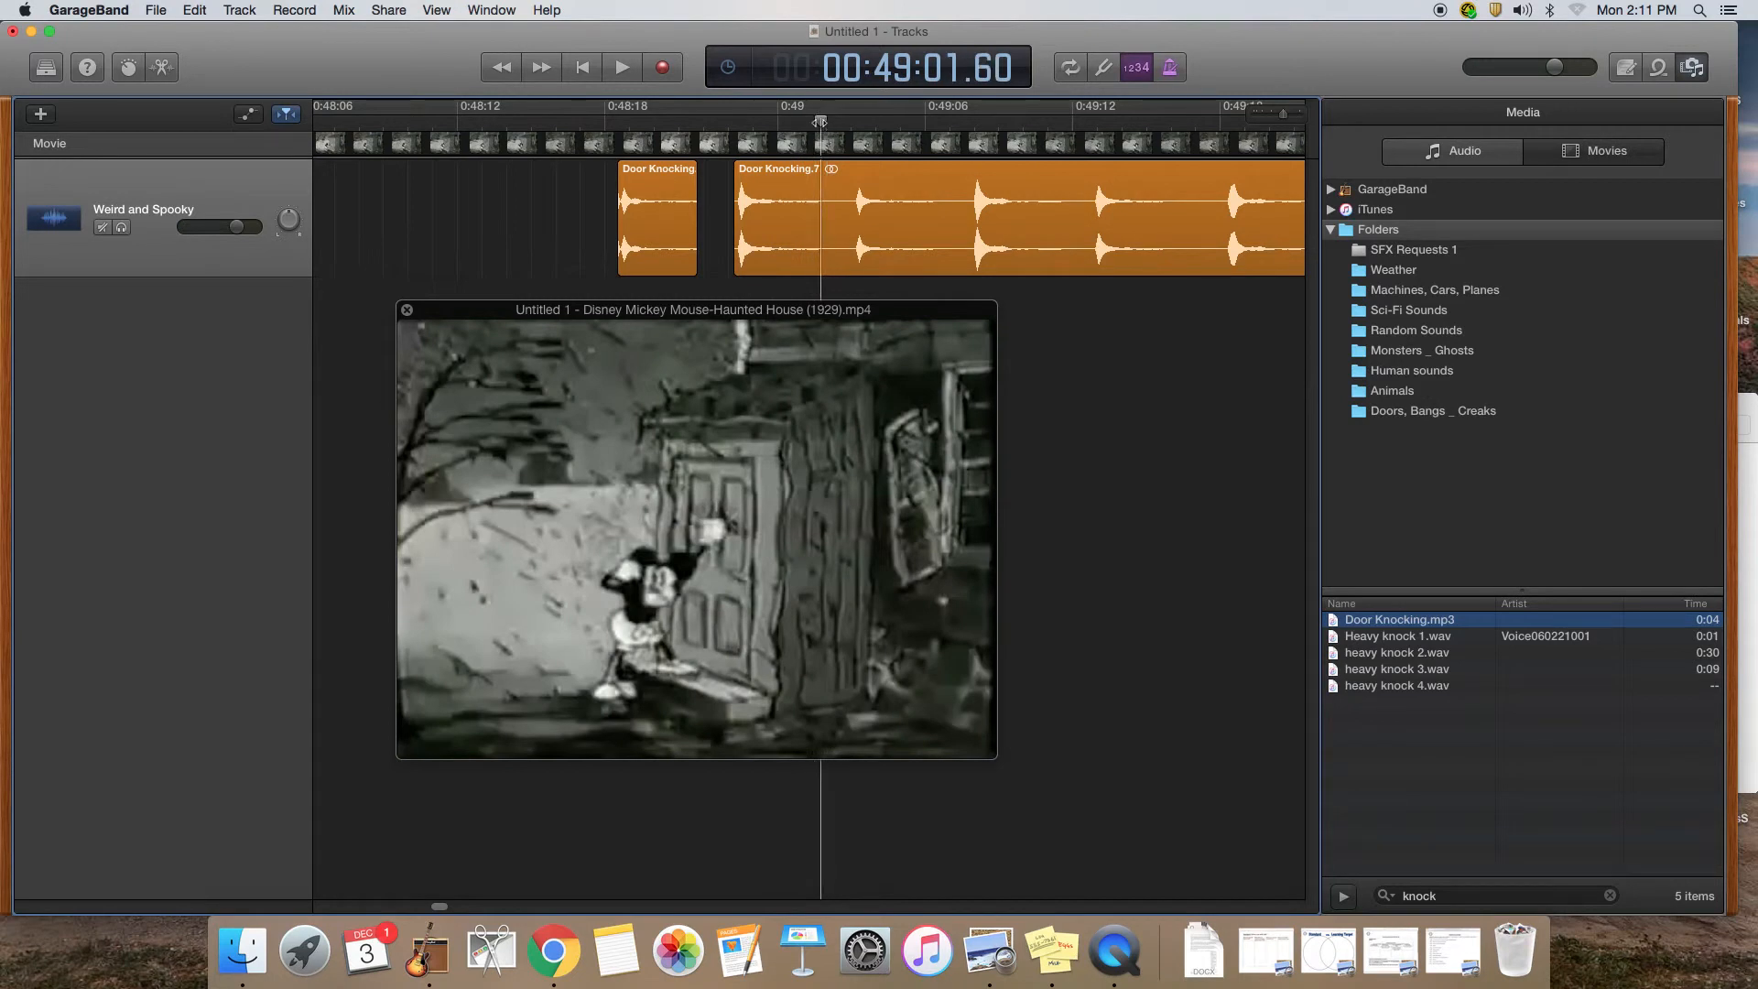
click(802, 220)
key(super+t)
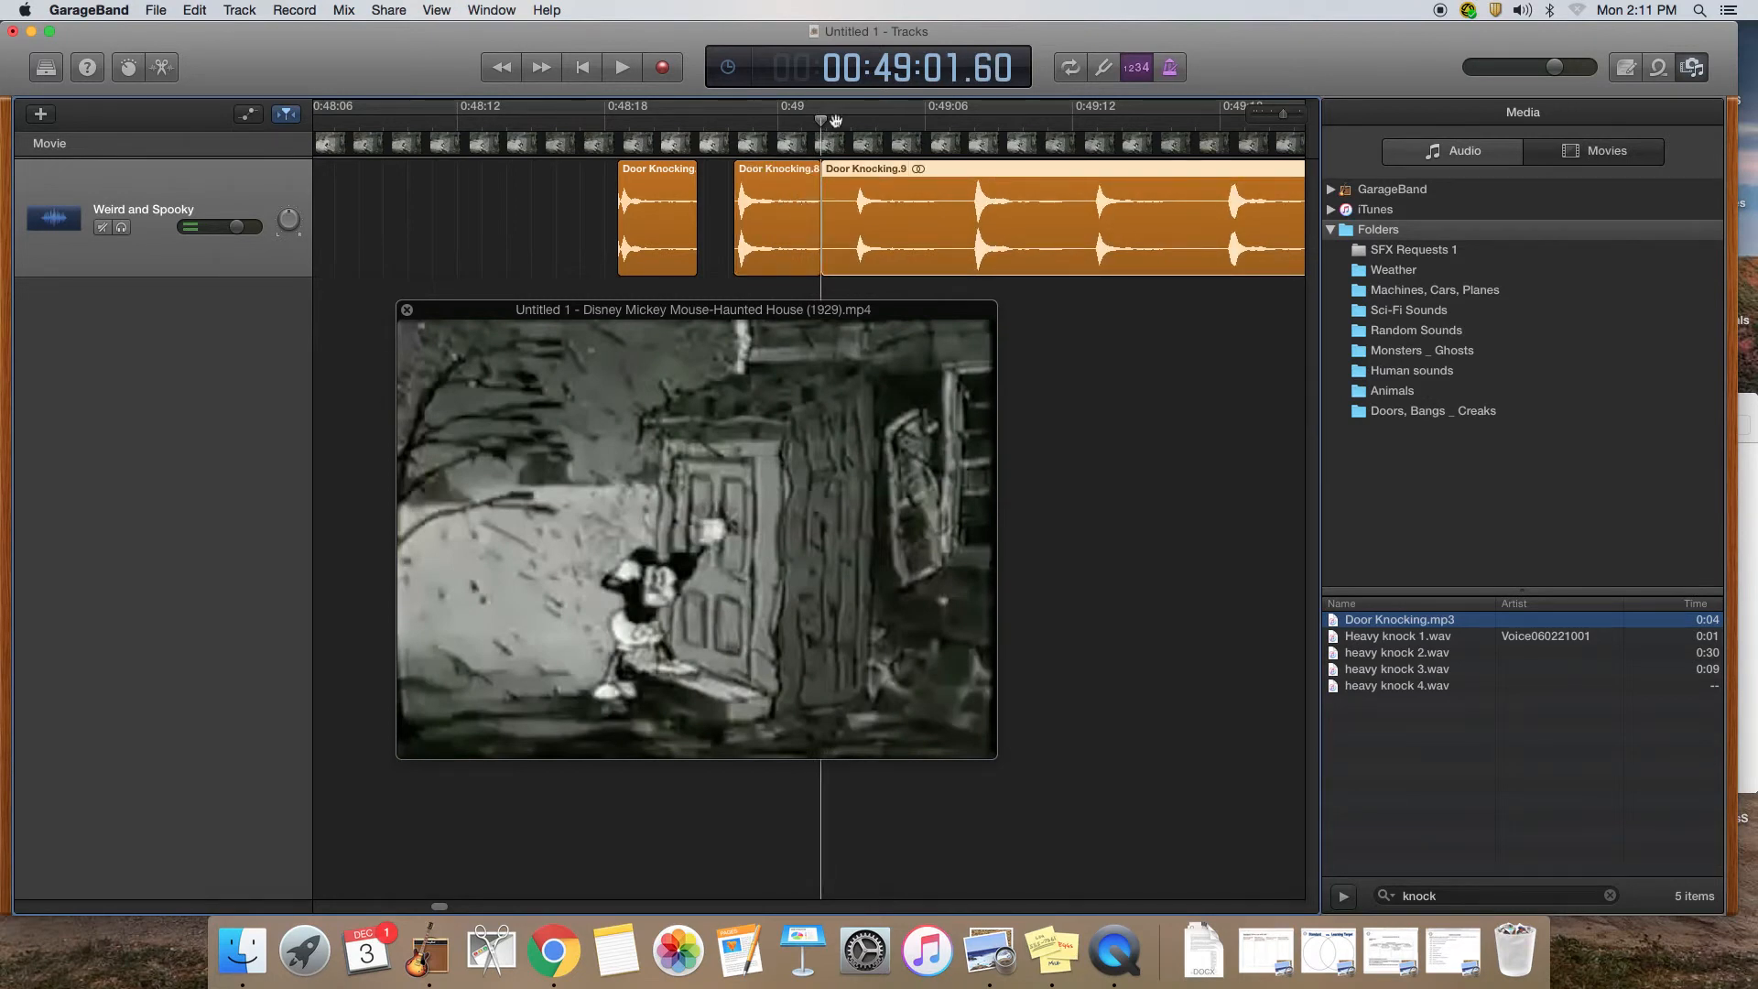
drag(821, 120, 852, 120)
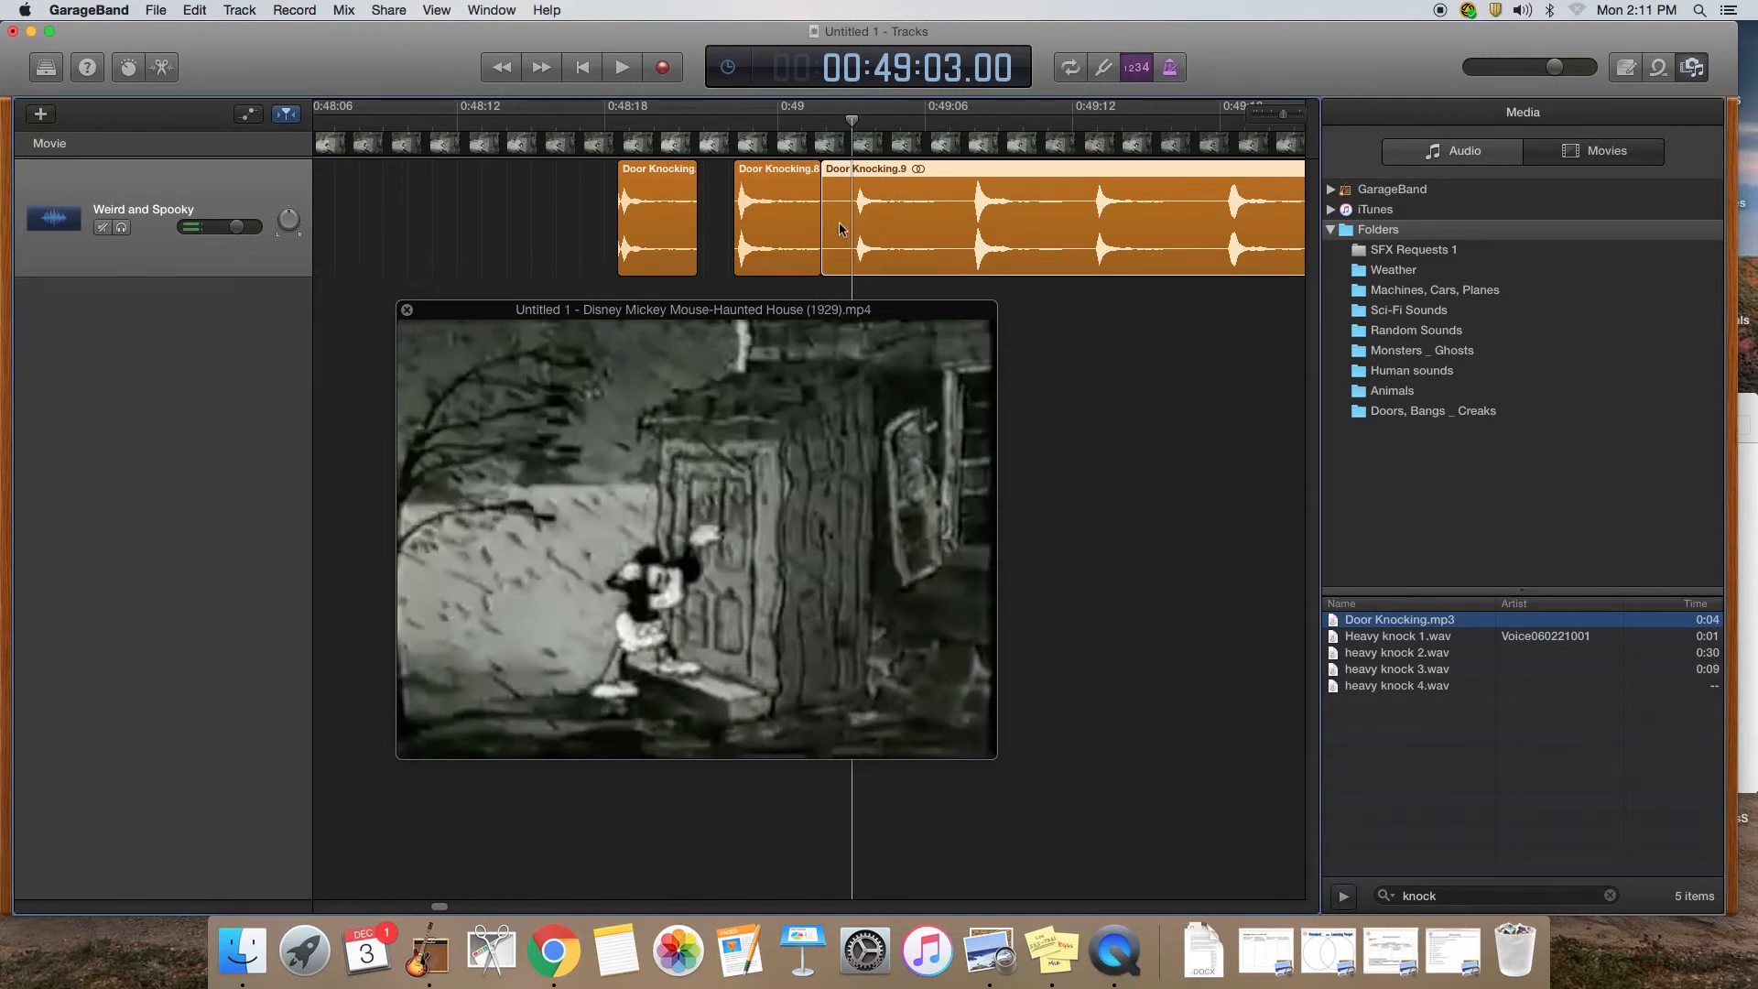
key(super+t)
click(836, 227)
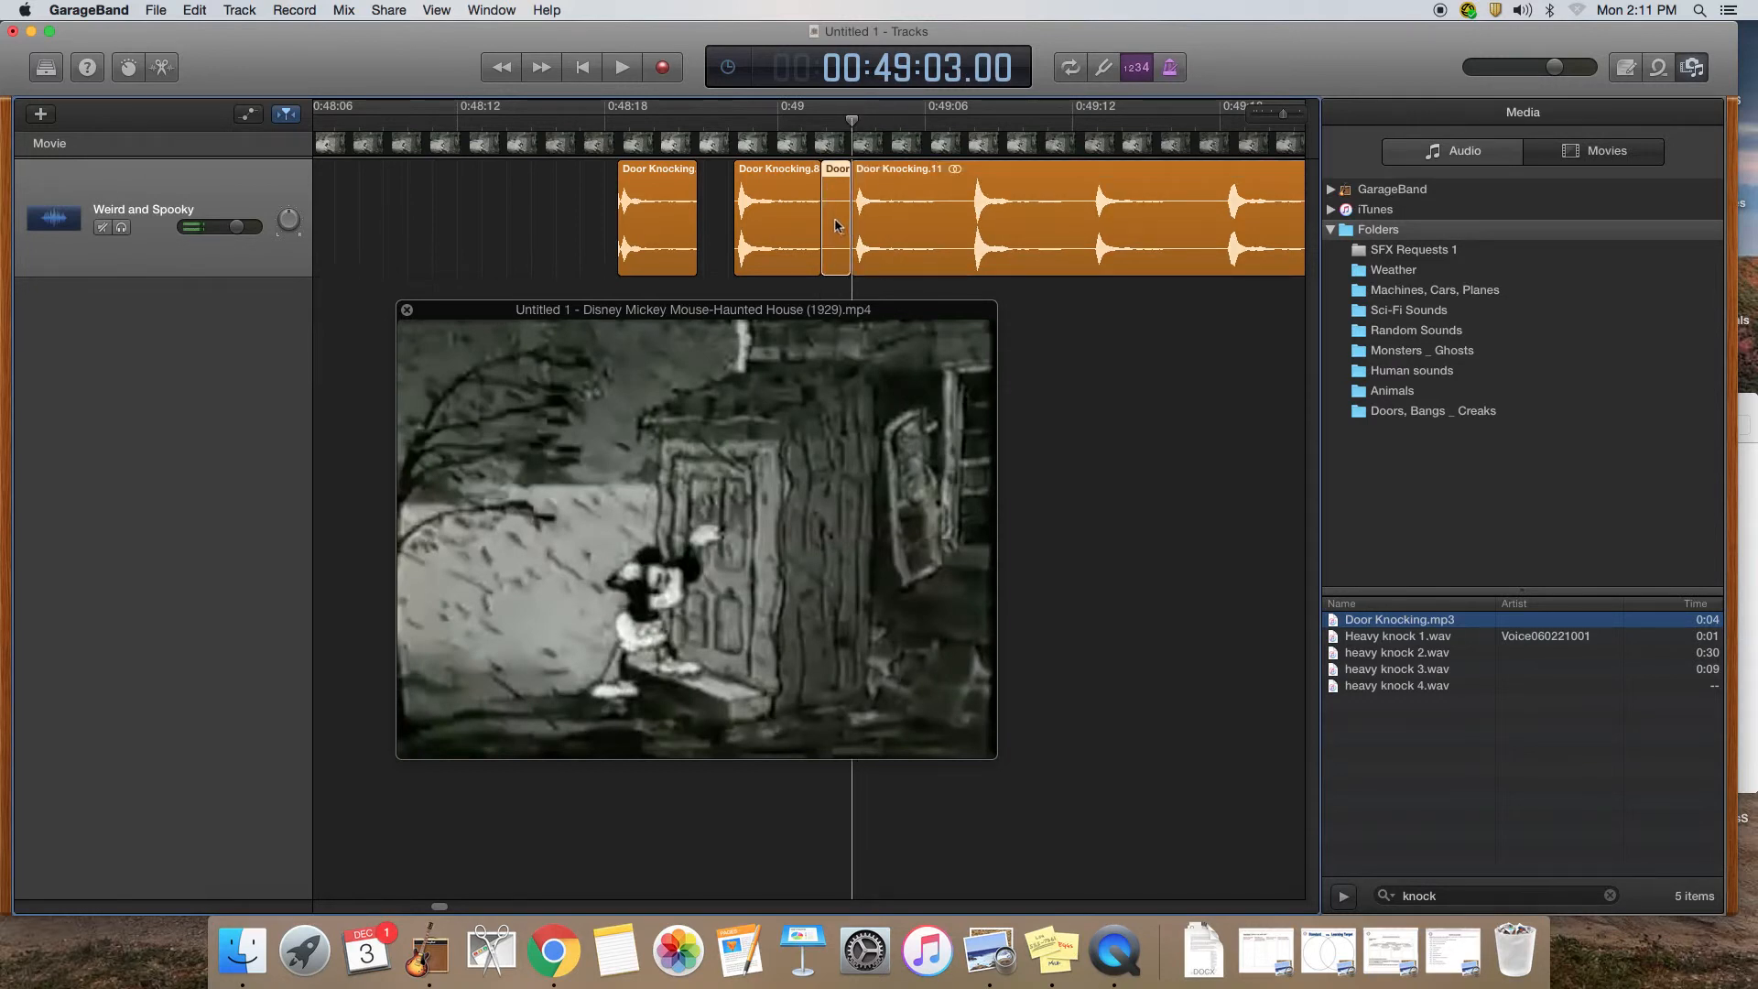
key(Delete)
- Split the knocking audio at 0:49:06.40 and 0:49:07.60 and delete the piece between the third and fourth knocks
drag(853, 121, 937, 120)
click(912, 213)
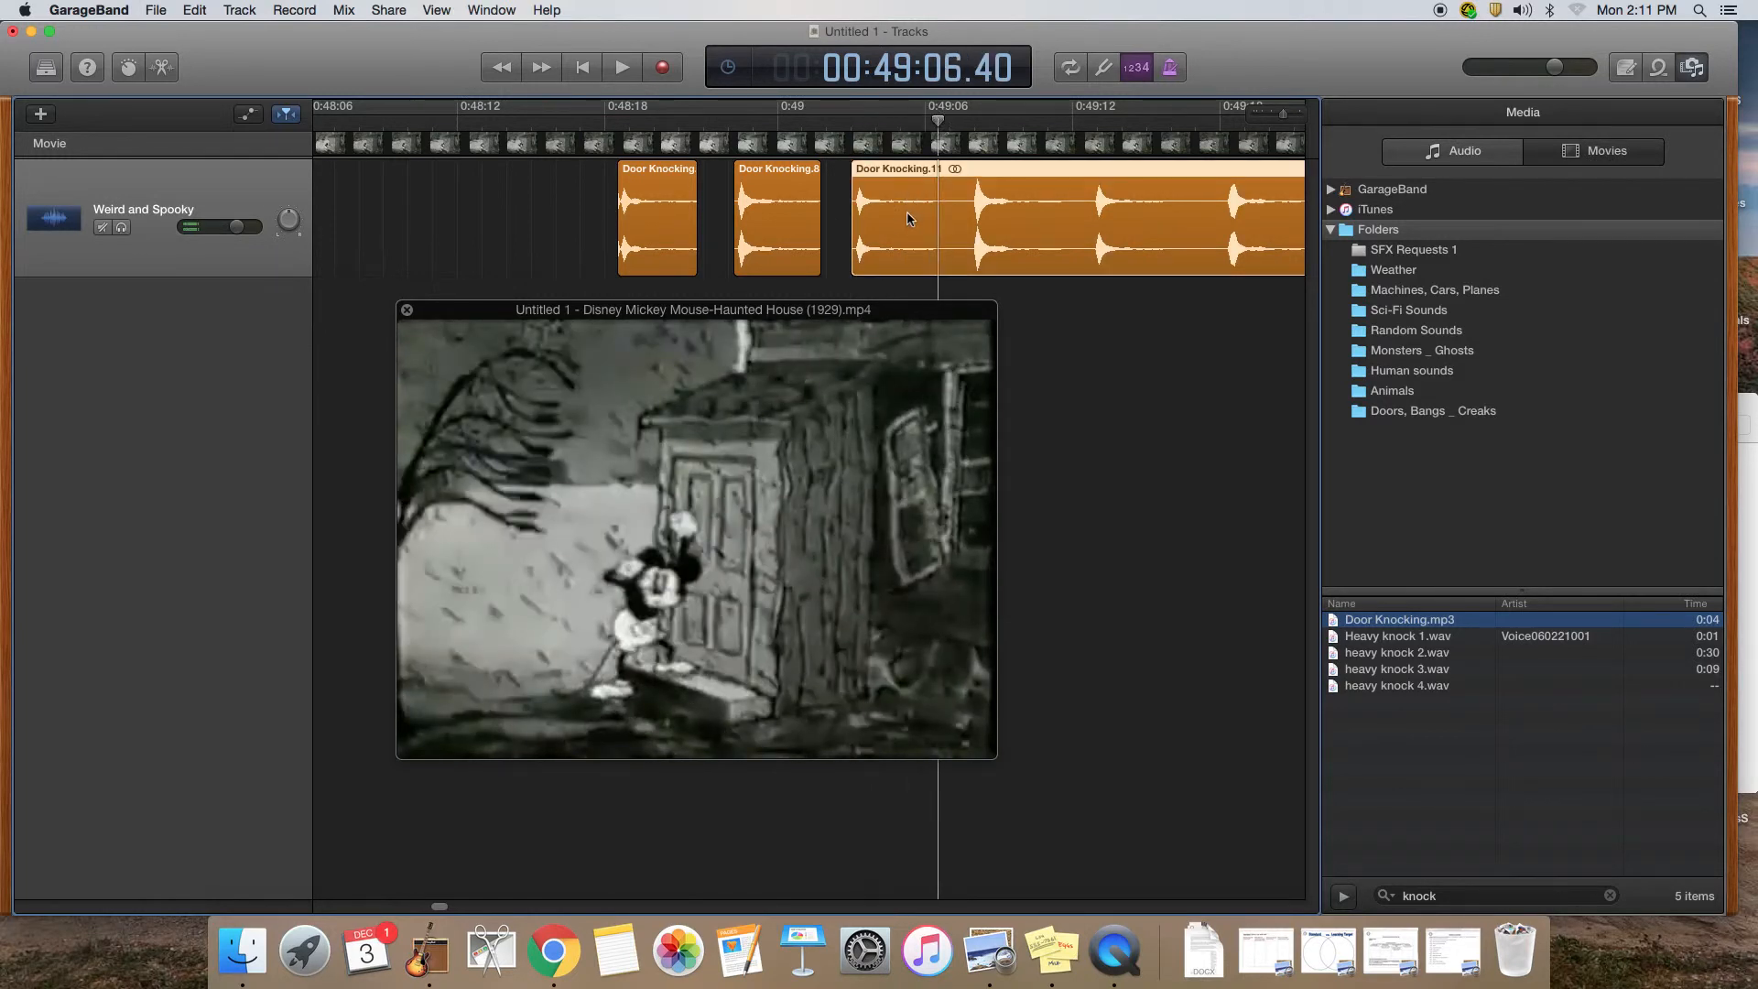
key(super+t)
drag(938, 120, 968, 120)
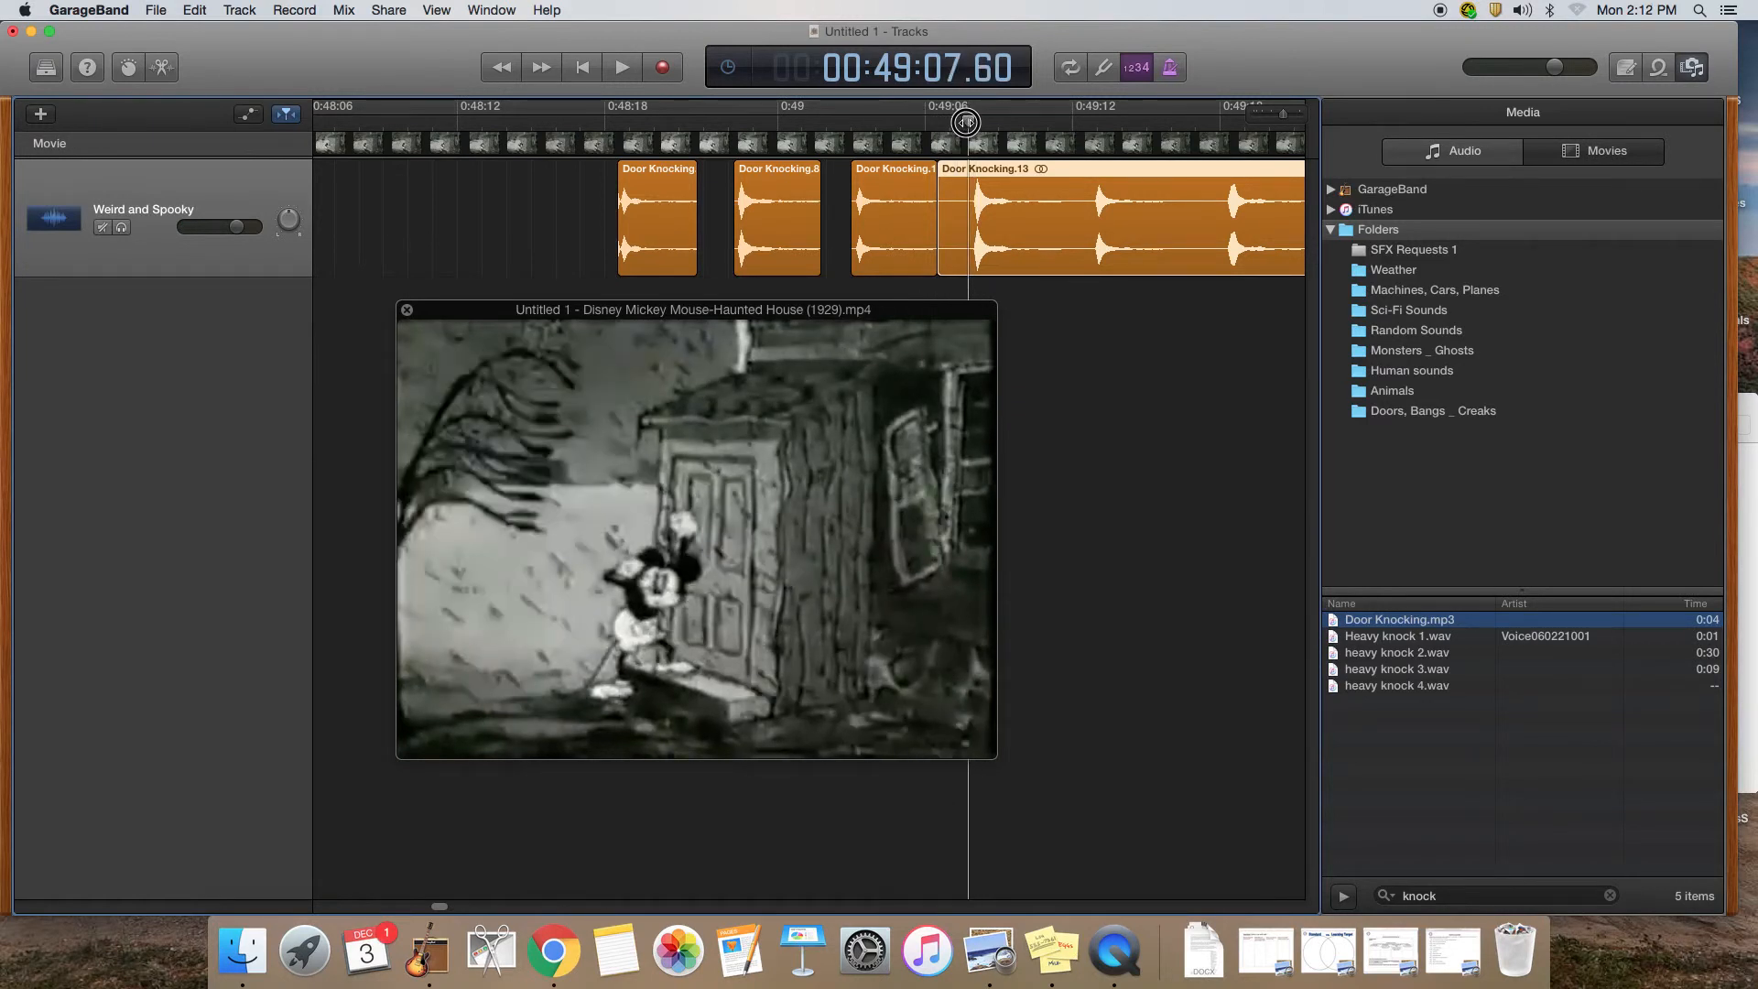
key(super+t)
click(952, 212)
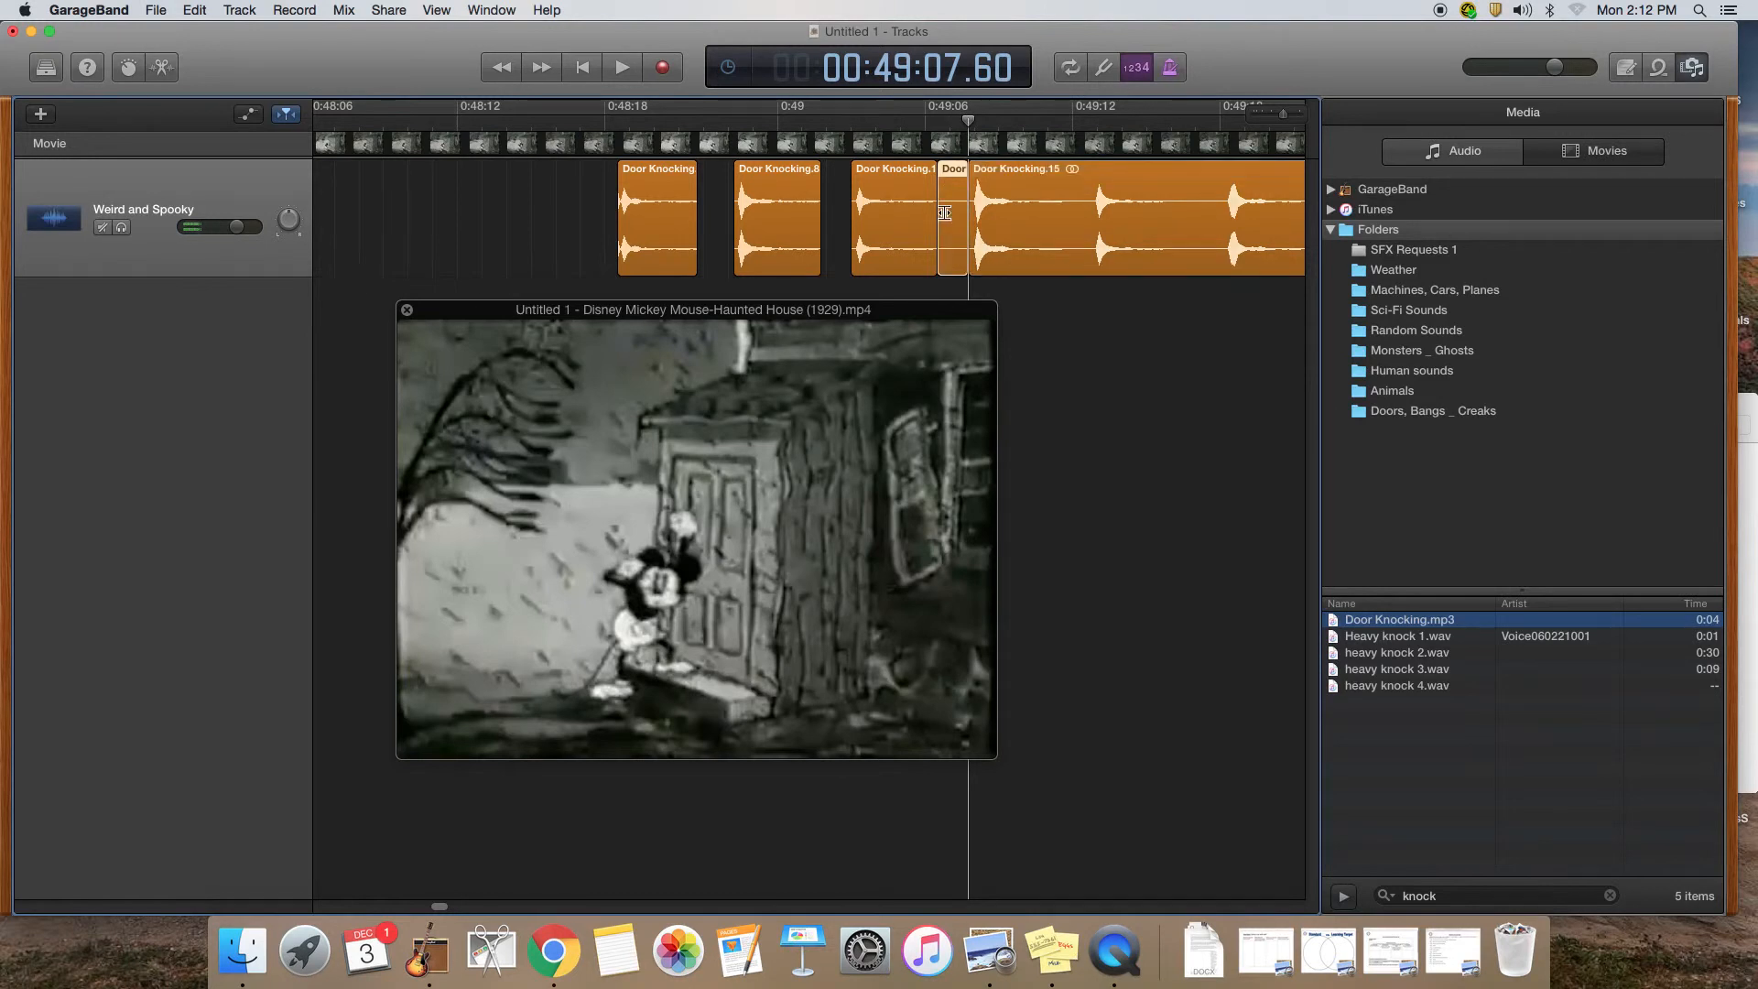
key(Delete)
- Split the knocking audio at 0:49:11.60 and 0:49:12.60 and delete the piece between the fourth and fifth knocks
drag(968, 120, 1067, 120)
click(1038, 209)
key(cmd+t)
key(Left)
scroll(1056, 215, right, 5)
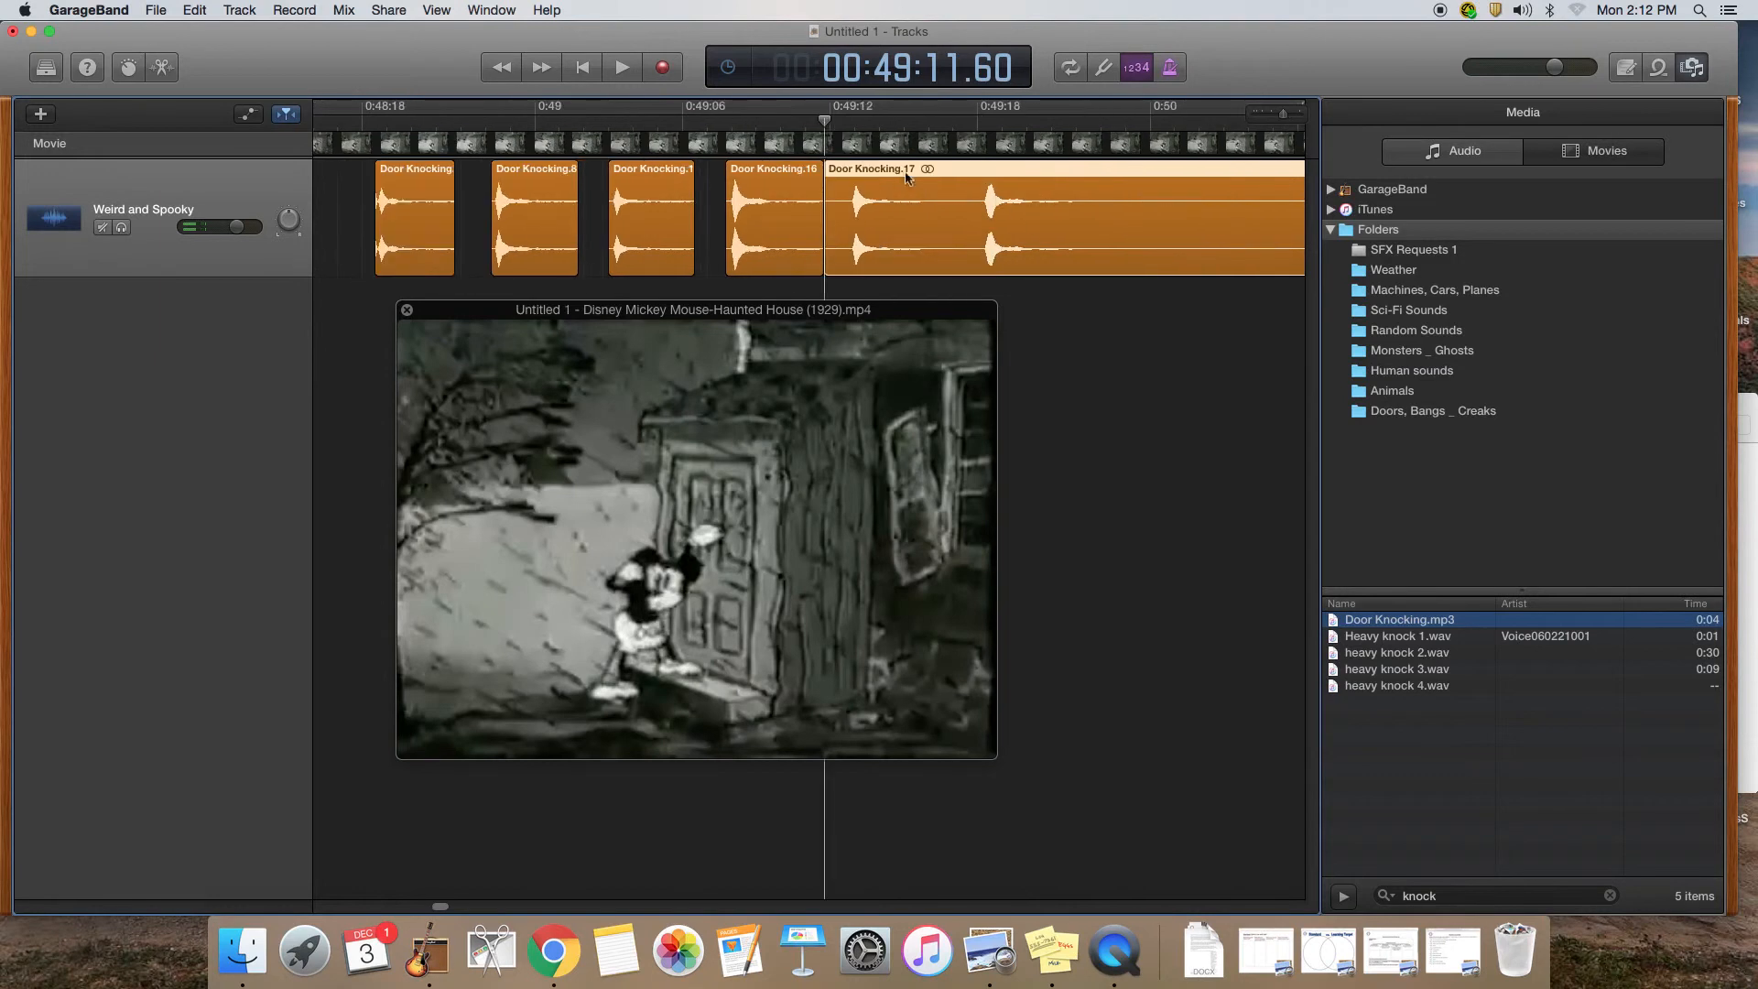
drag(823, 120, 843, 121)
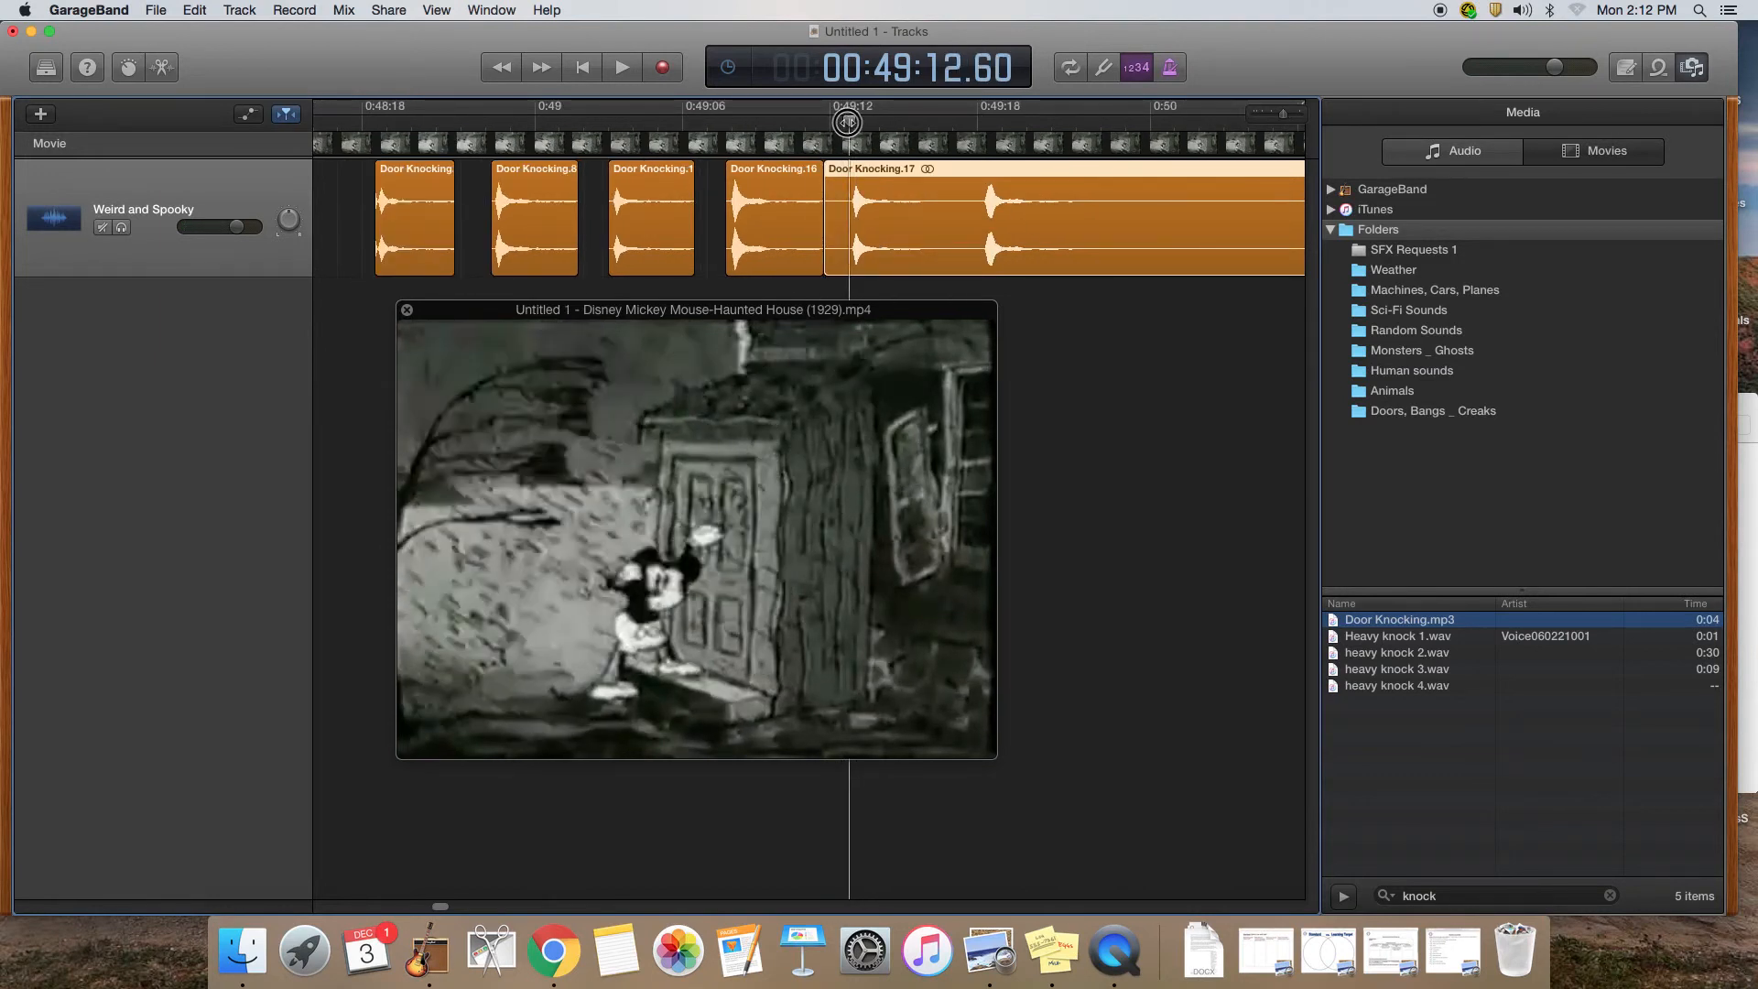
key(super+t)
click(835, 218)
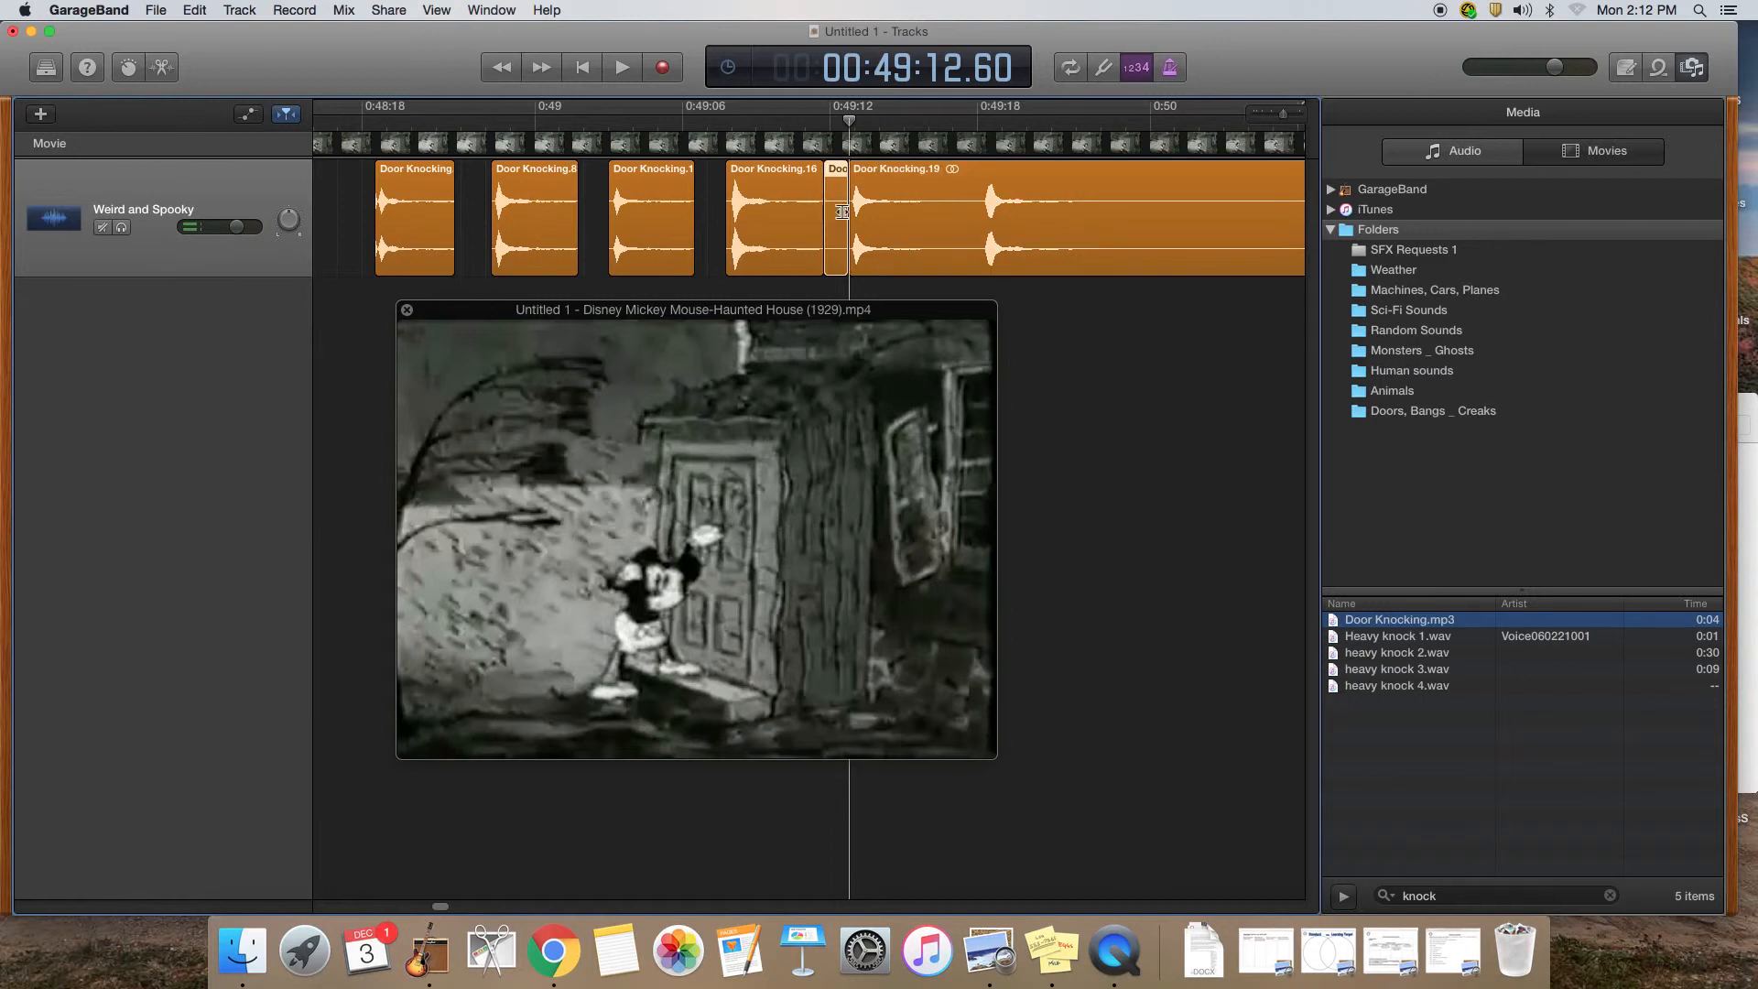
key(Delete)
- Split the last region after the fifth knock at 0:49:15.60 and delete everything behind it, including the sixth knock
drag(849, 120, 923, 129)
click(916, 194)
key(super+t)
click(967, 187)
key(Delete)
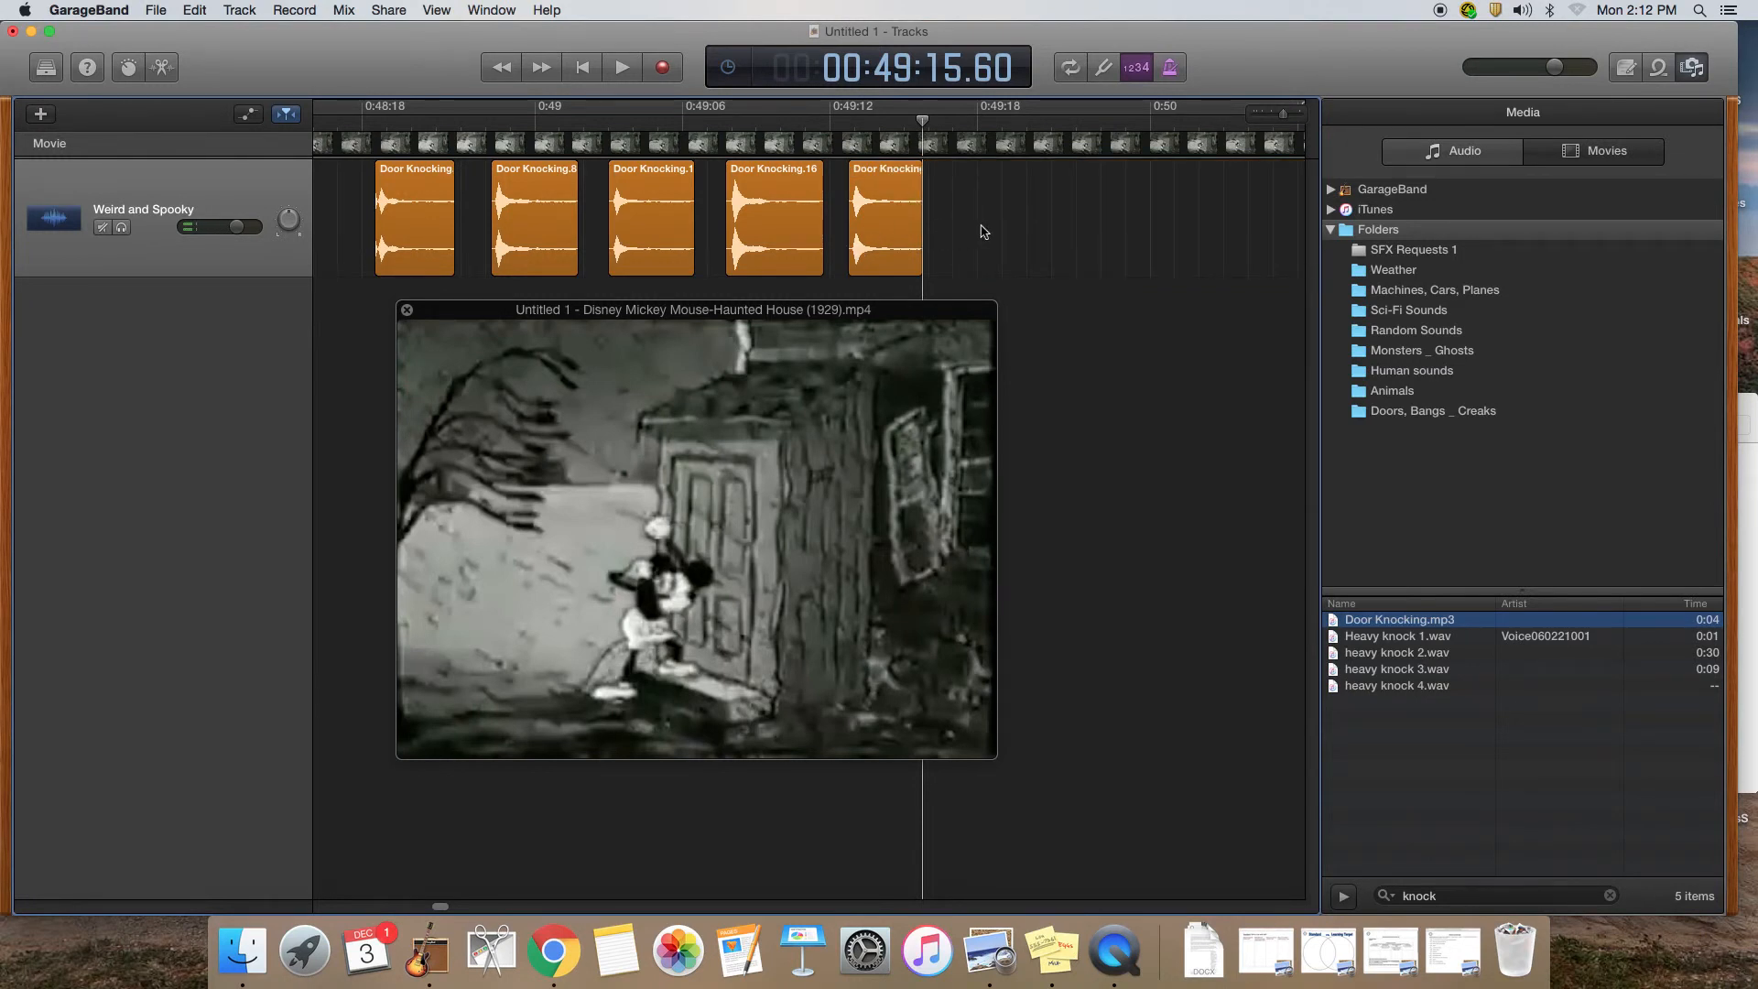
- Move all knock regions after the first one together to a later position on the track
mouse_move(988, 231)
mouse_down()
mouse_move(526, 229)
mouse_move(998, 243)
mouse_up()
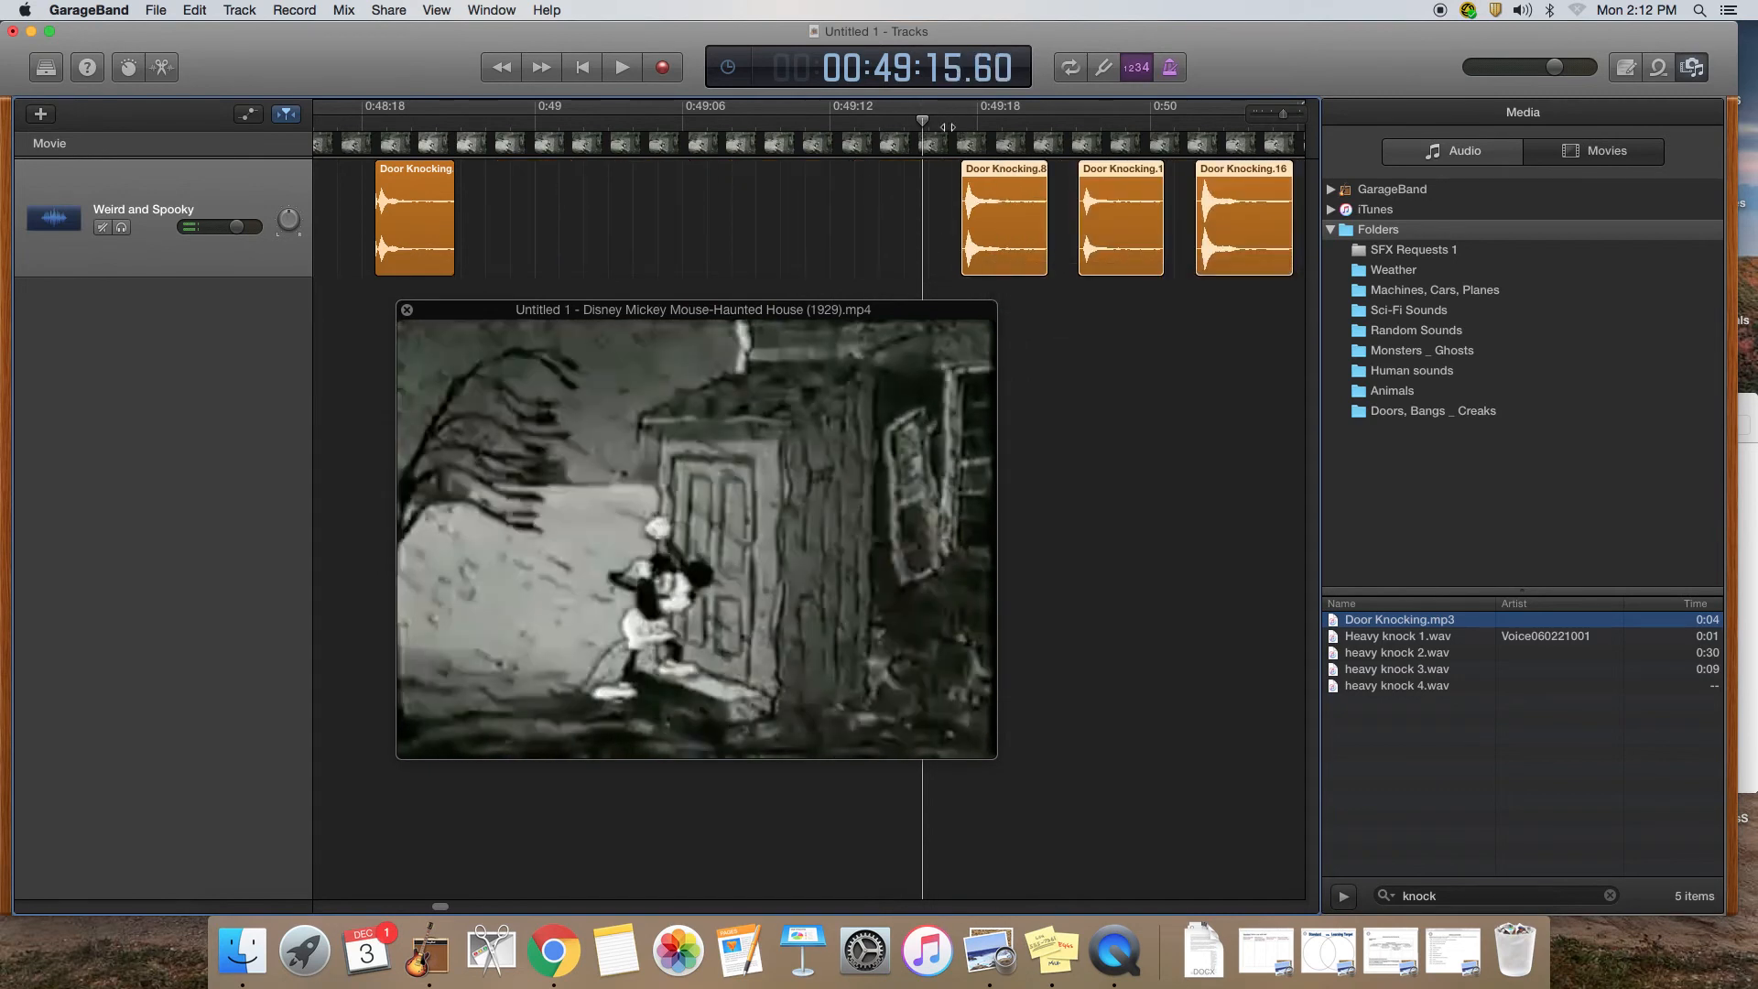
- Shift the first knock slightly earlier to match Mickey's first hit on the door, and move the second knock to 0:49:00.60
drag(923, 119, 347, 113)
drag(417, 174, 393, 175)
drag(345, 120, 555, 135)
drag(1017, 174, 601, 174)
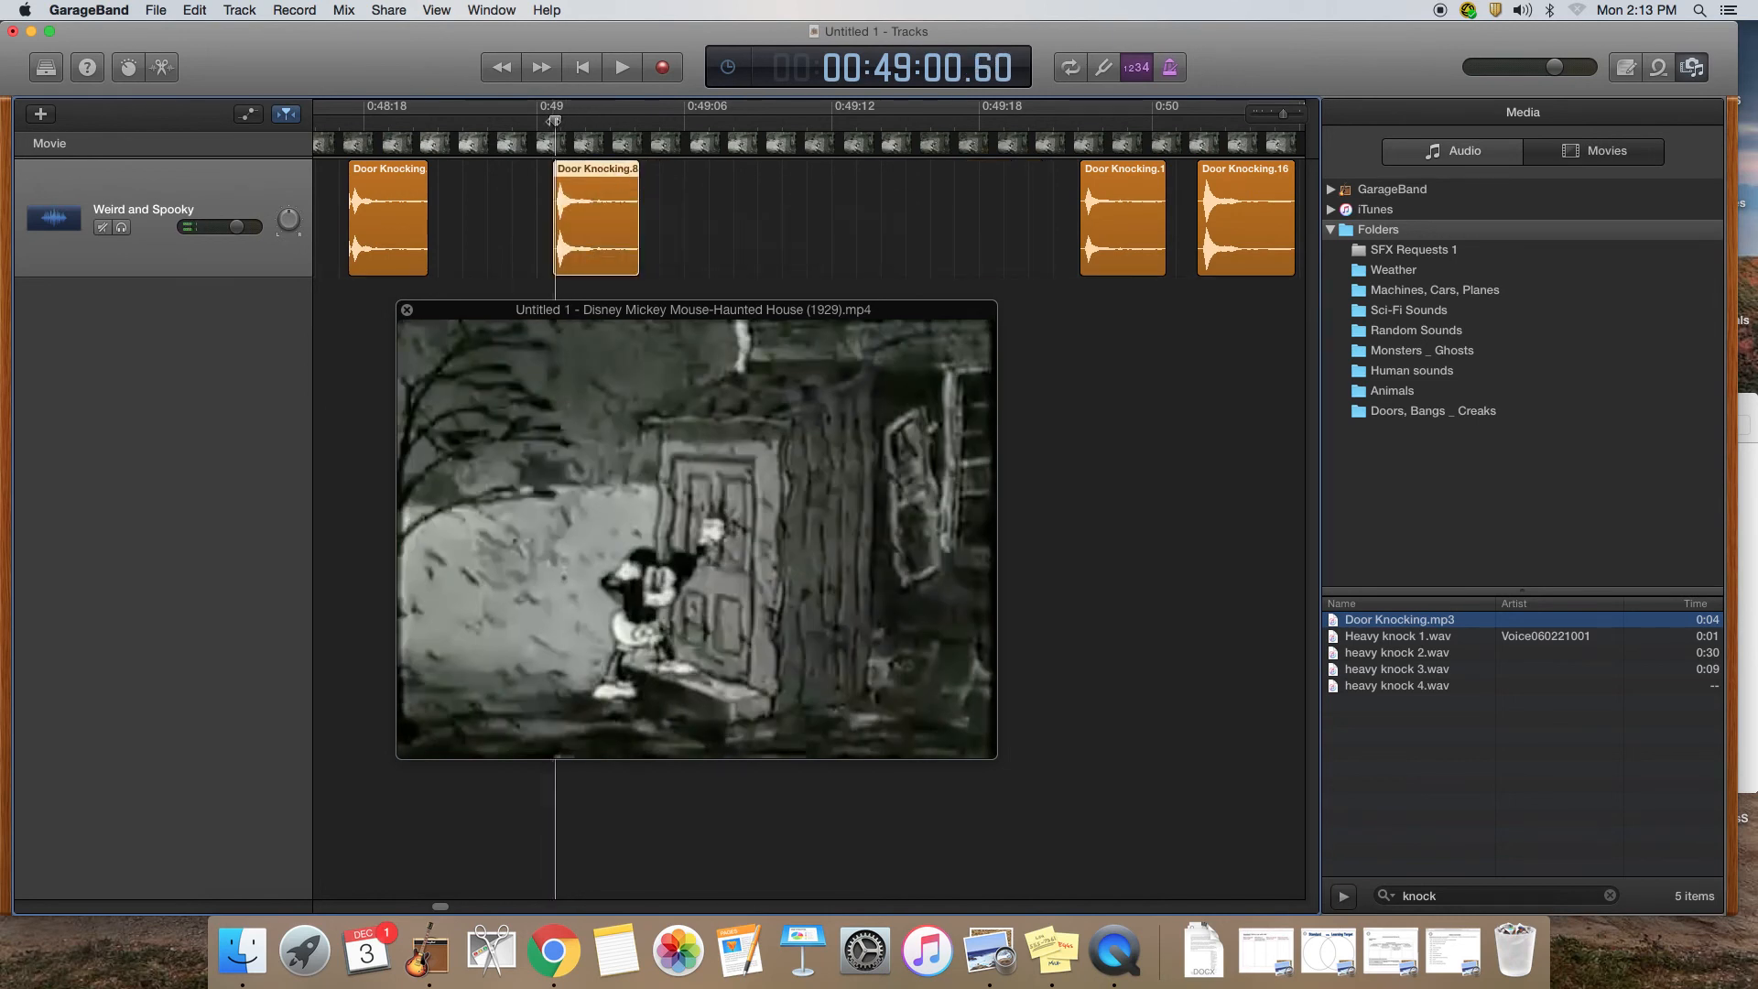
- Align the third knock with Mickey's hit at 0:49:10.00 and the fourth knock with his hit at 0:49:18.00
drag(555, 119, 788, 134)
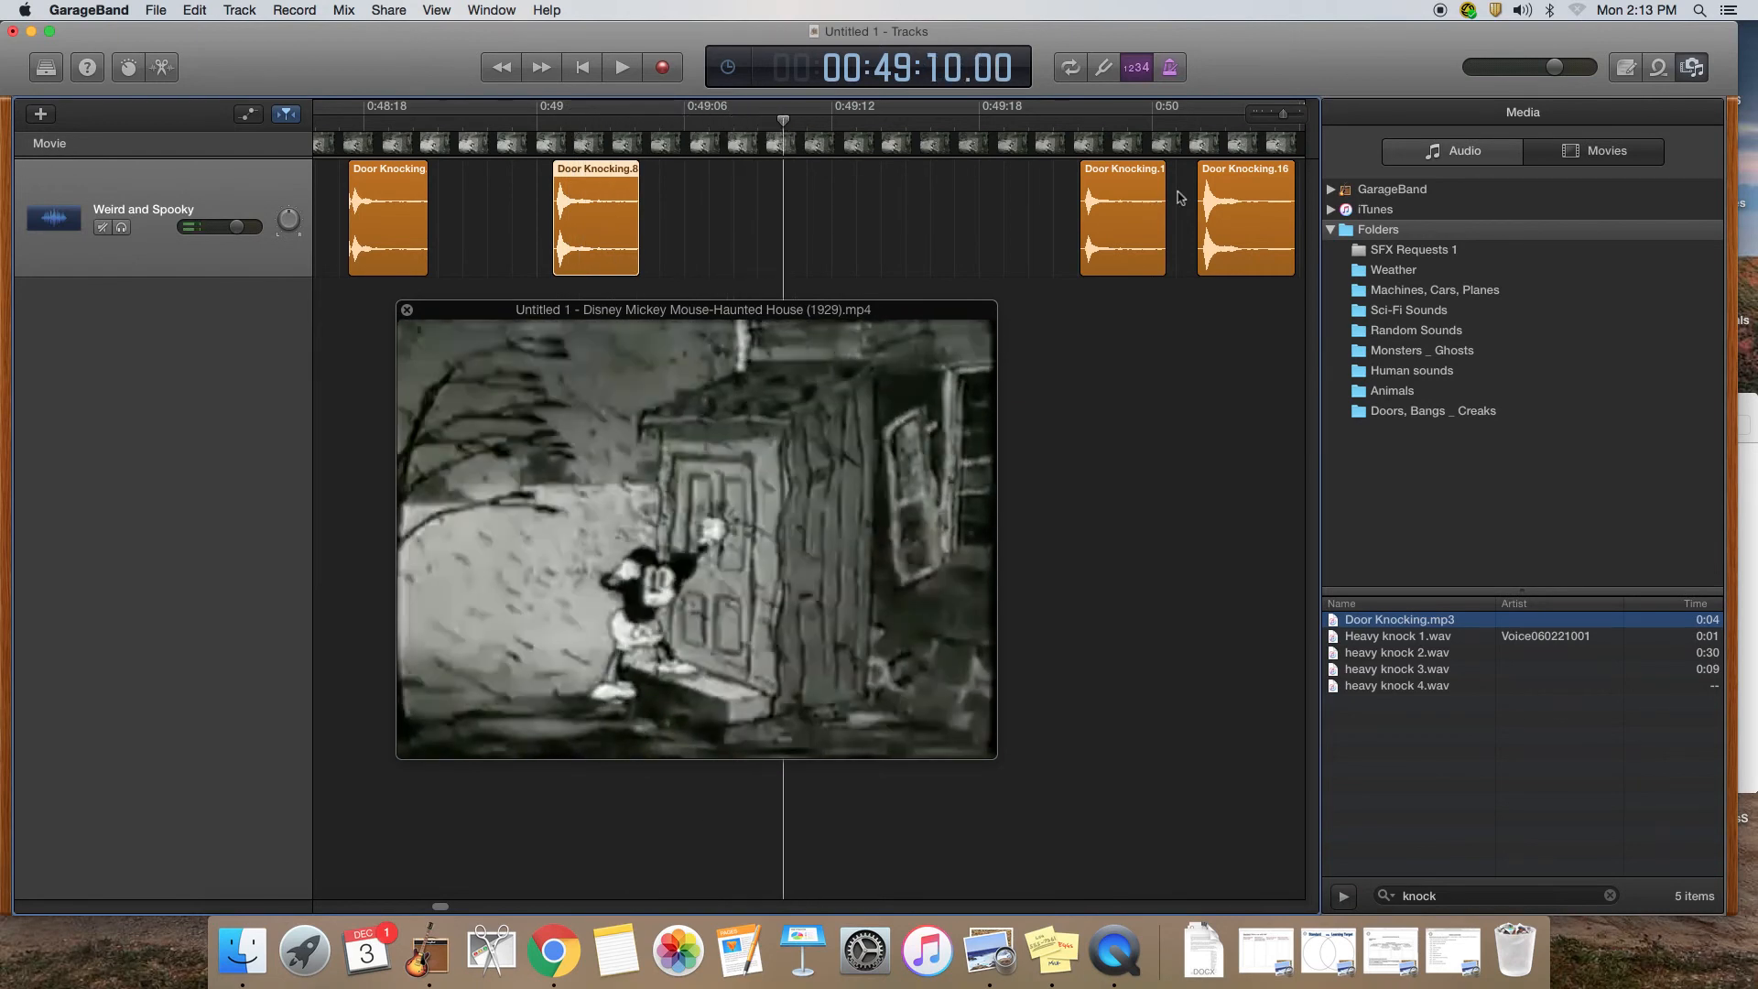
drag(1136, 171, 832, 179)
drag(783, 120, 980, 130)
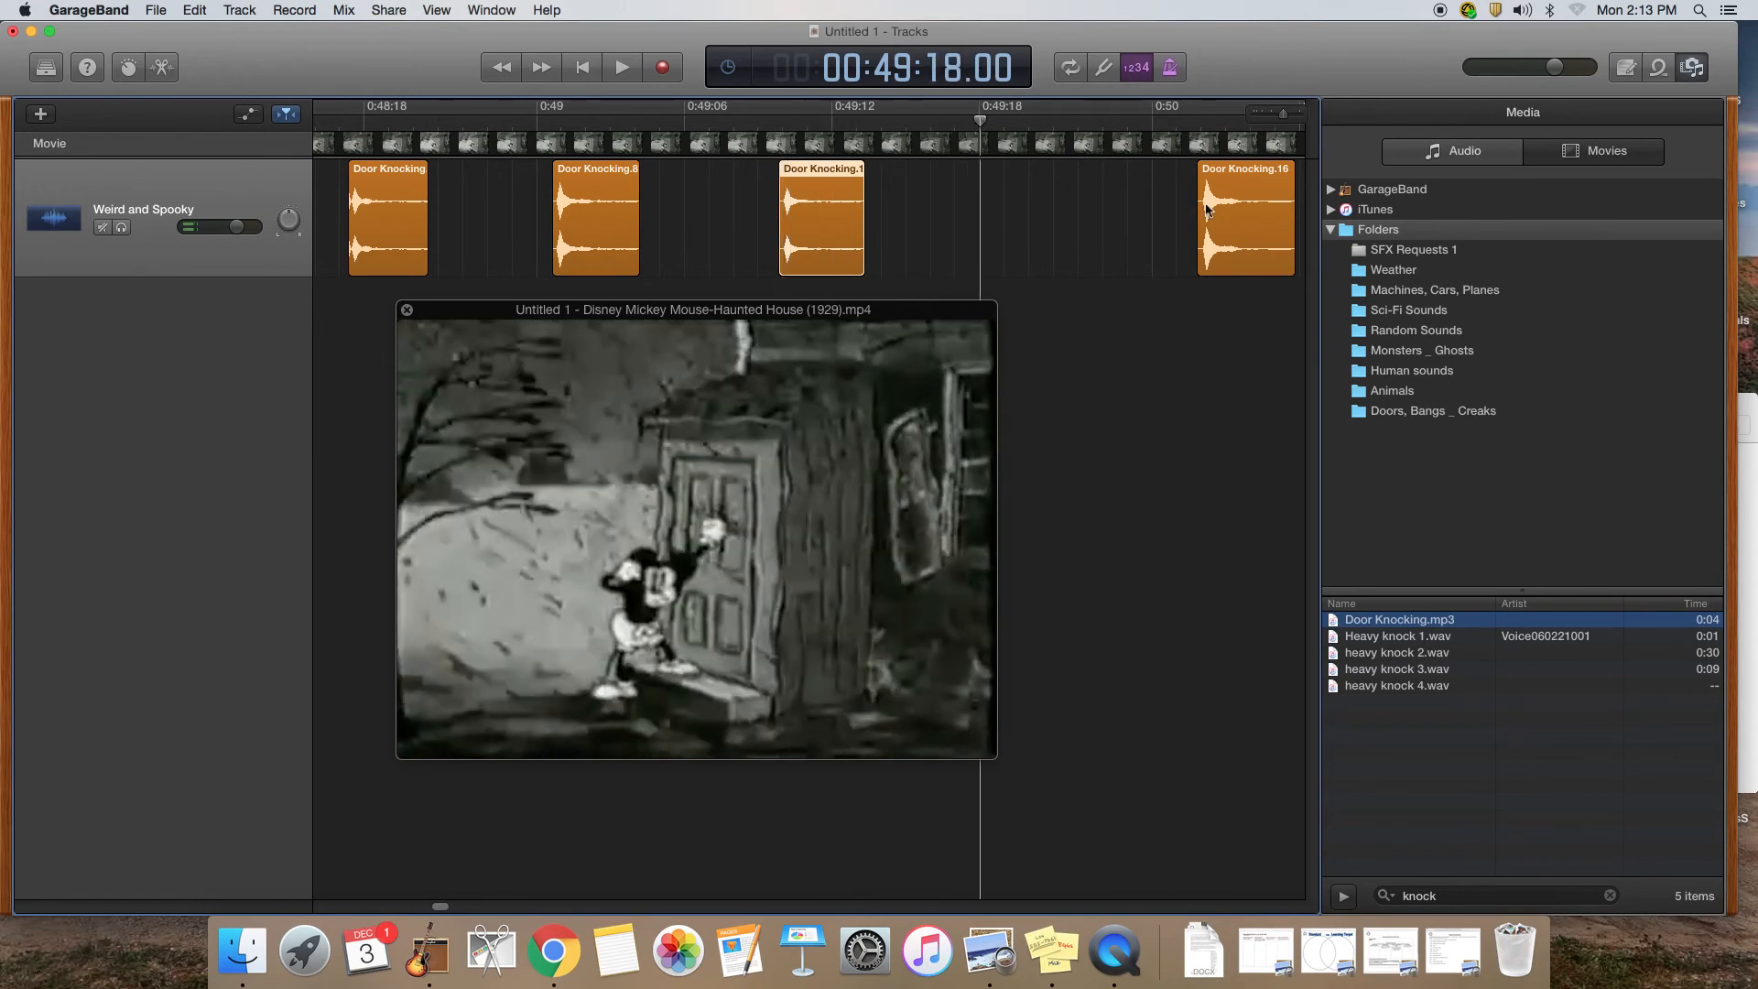
drag(1255, 176, 1031, 186)
- Align the fifth knock with Mickey's last hit on the door at 0:50:02.00
scroll(1009, 151, right, 5)
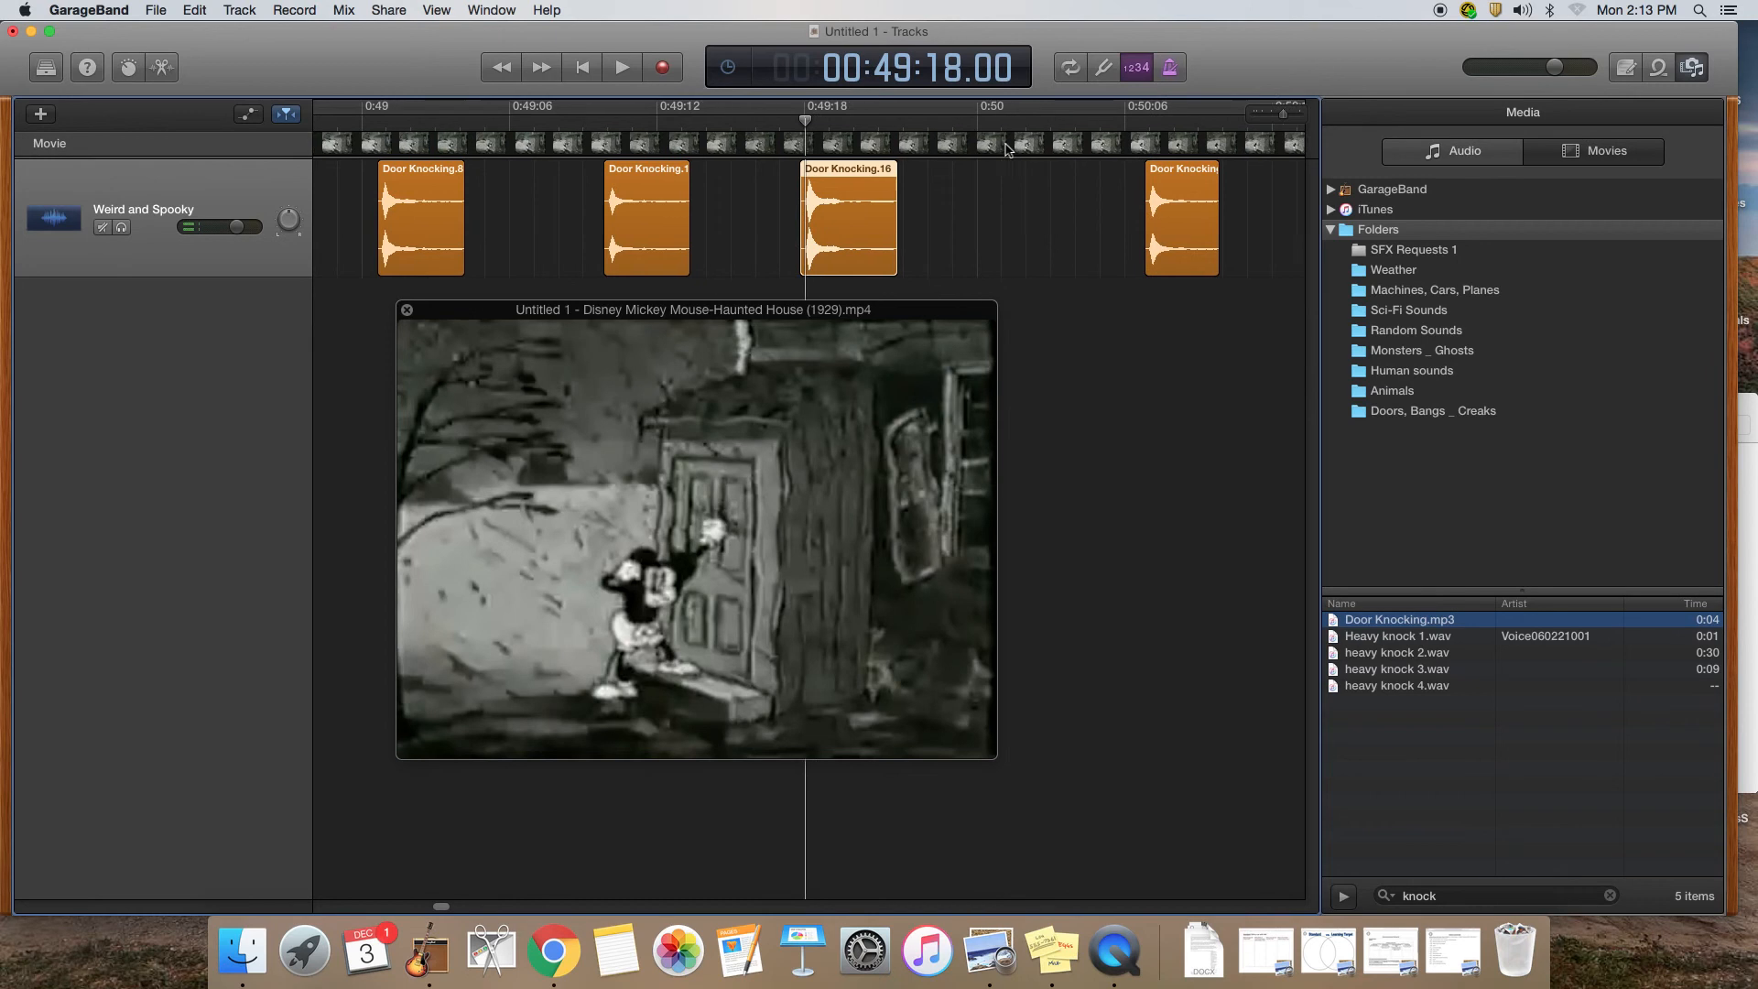
drag(628, 120, 843, 132)
drag(1008, 170, 888, 185)
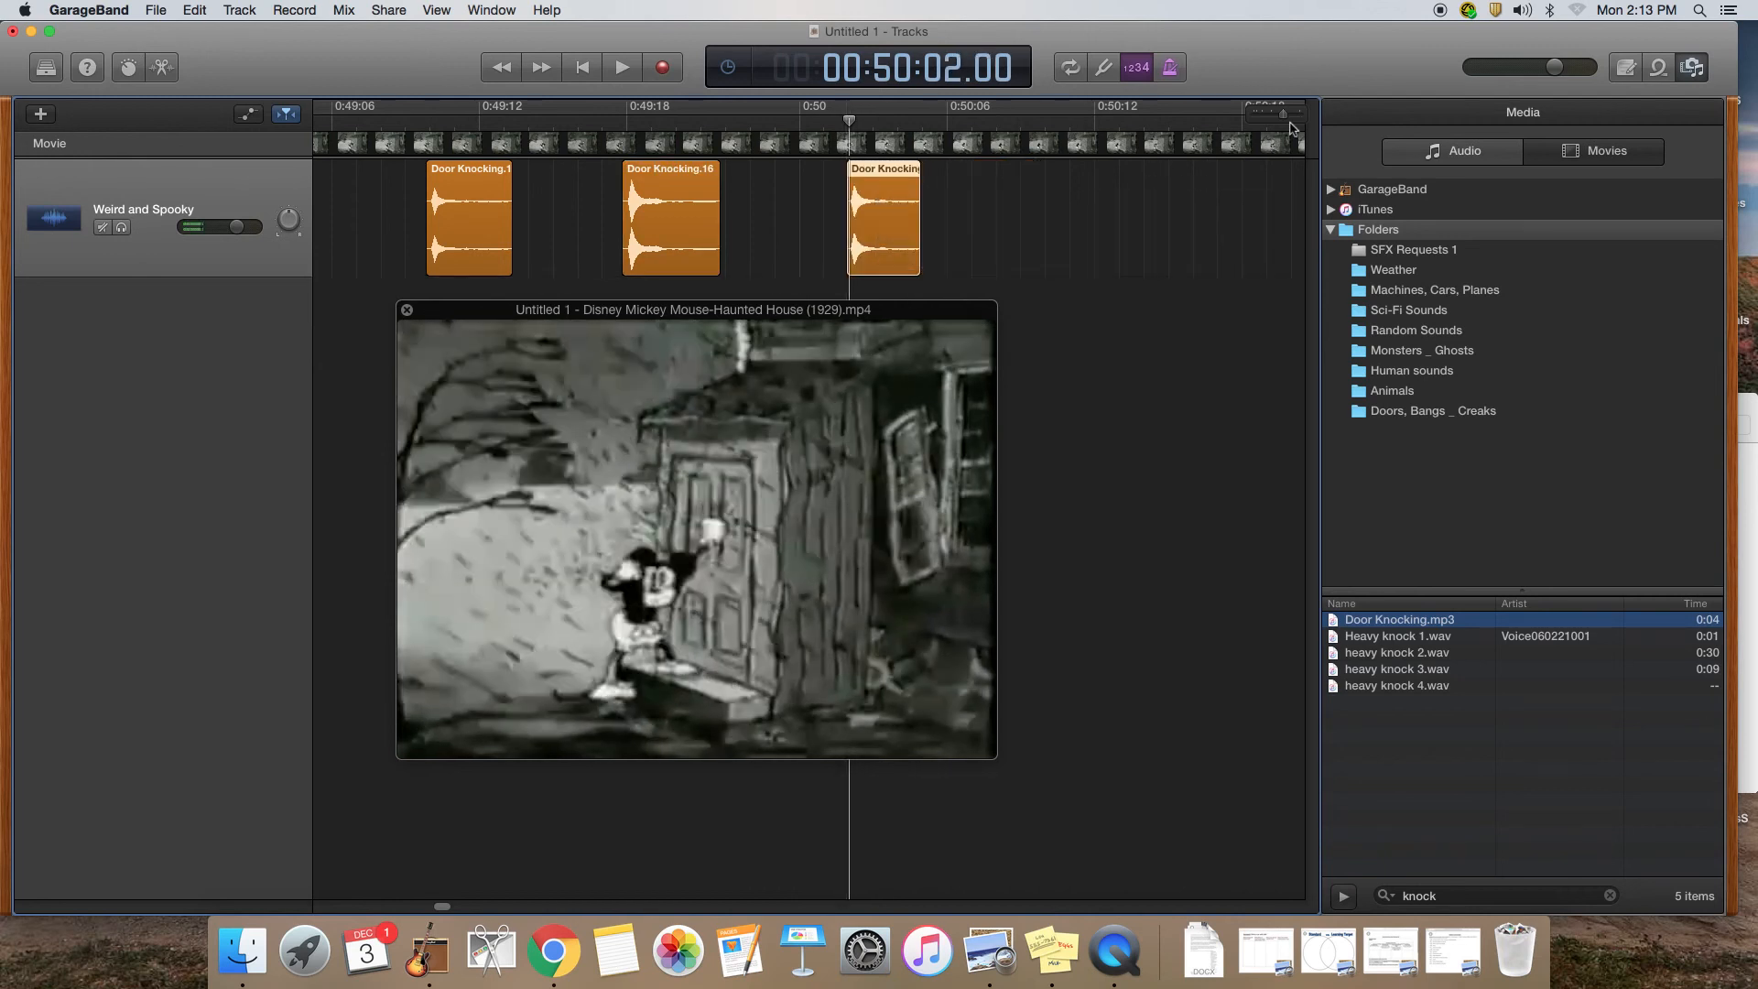
- Play the movie twice from before the first knock through the fifth to check the sync of all the knocks
drag(1287, 121, 1274, 117)
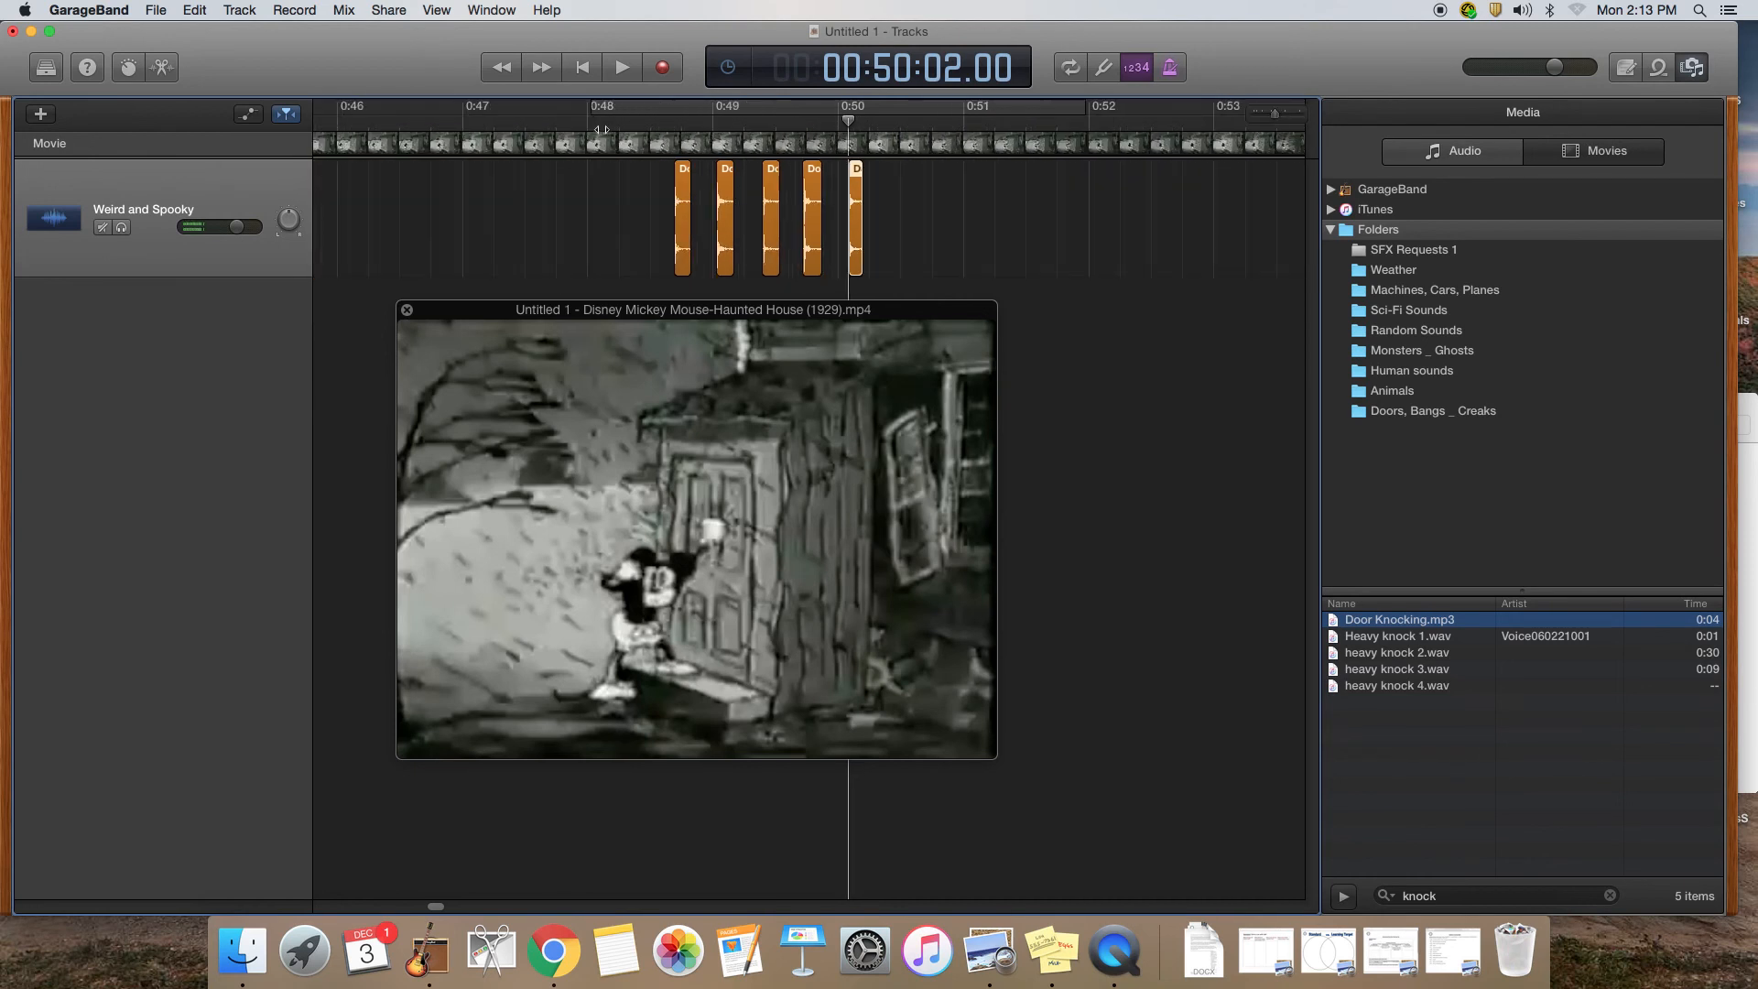
click(590, 125)
drag(762, 310, 792, 299)
key(space)
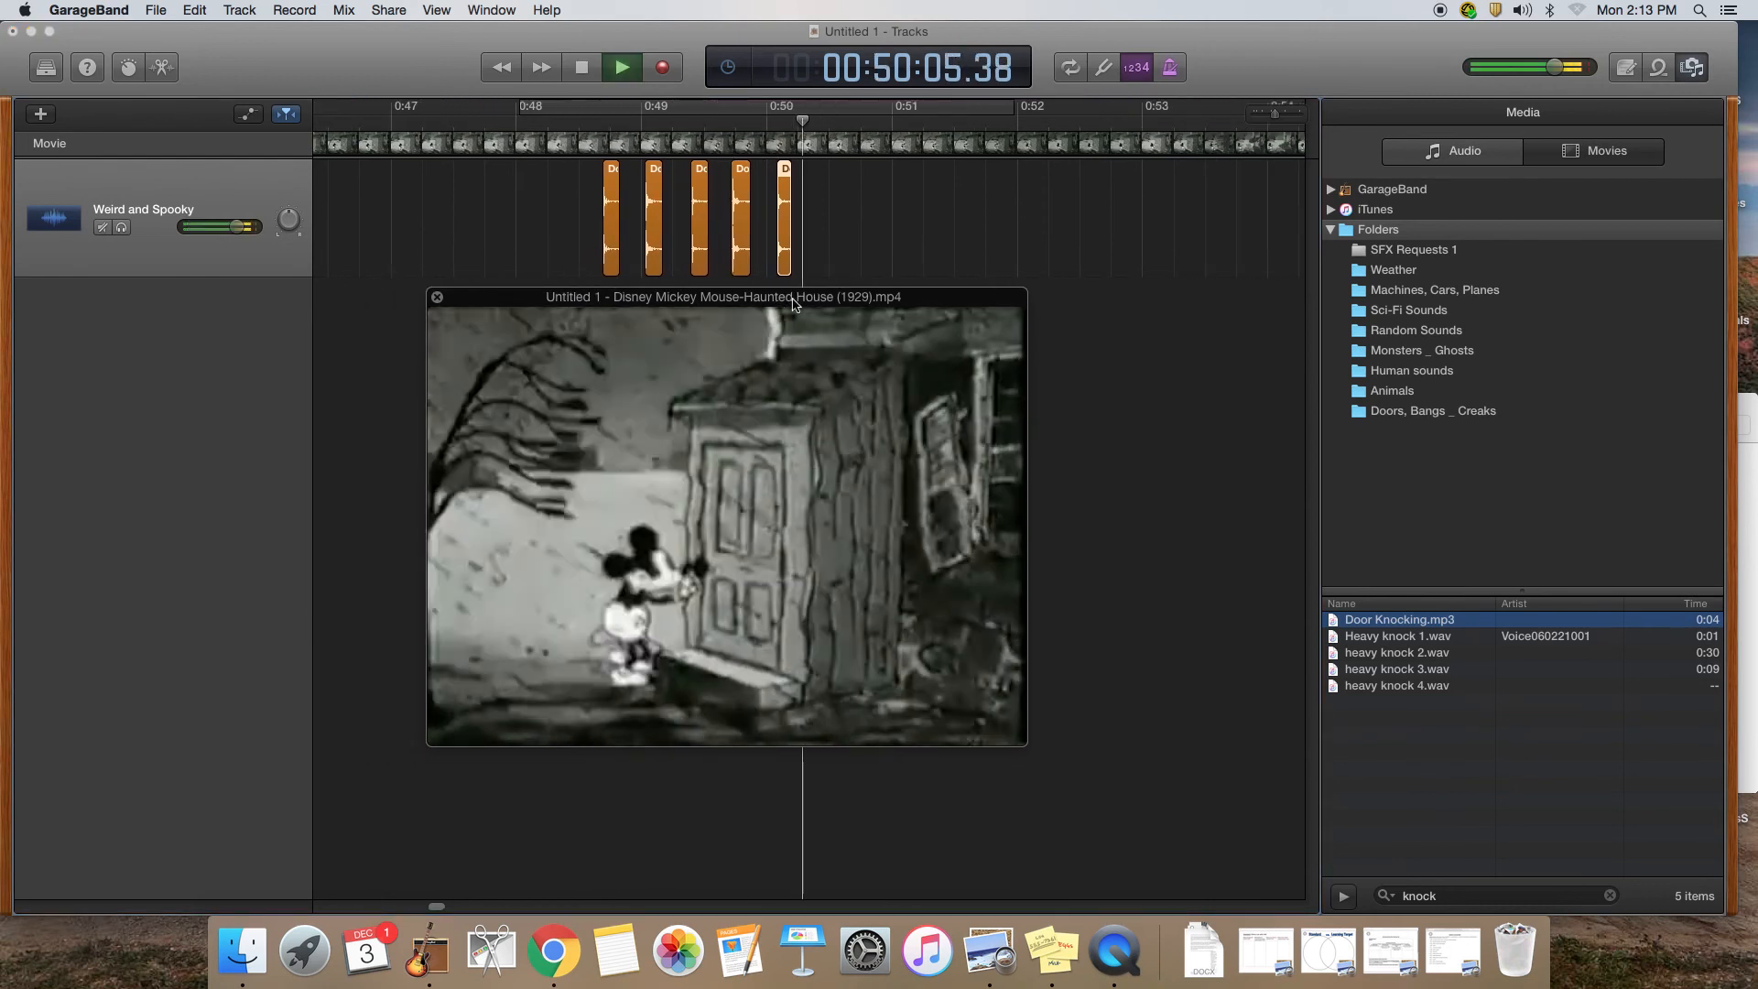
key(space)
mouse_move(679, 293)
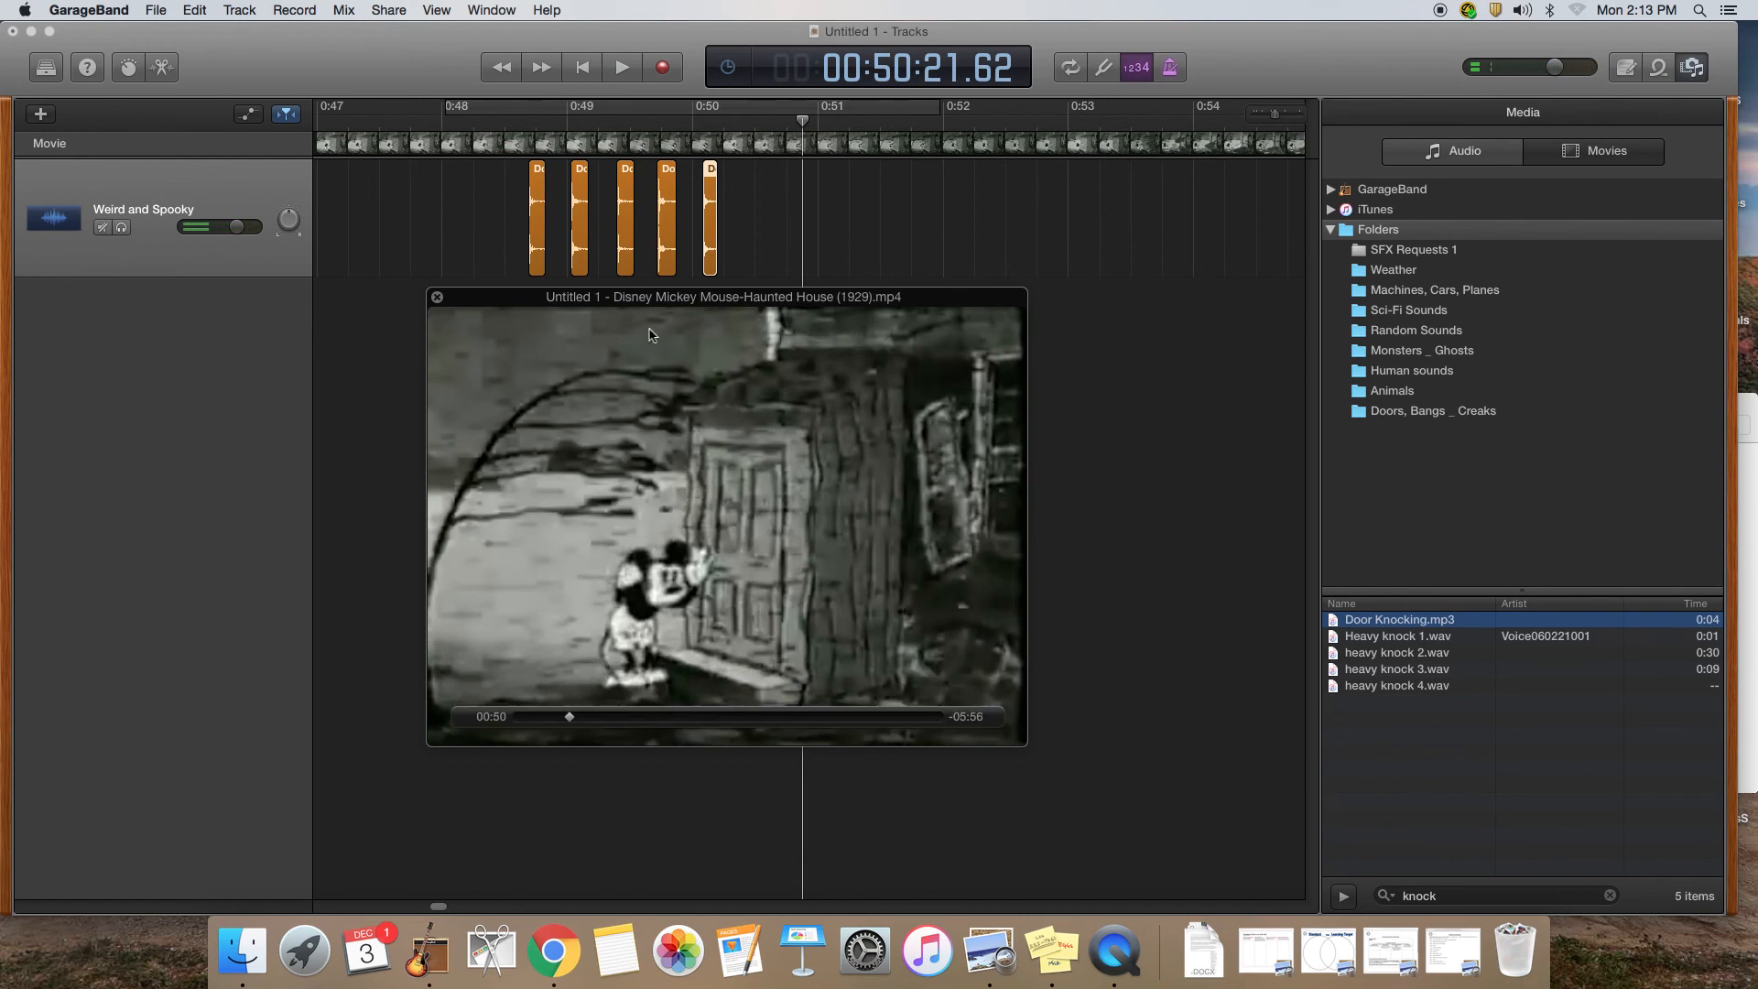
click(439, 128)
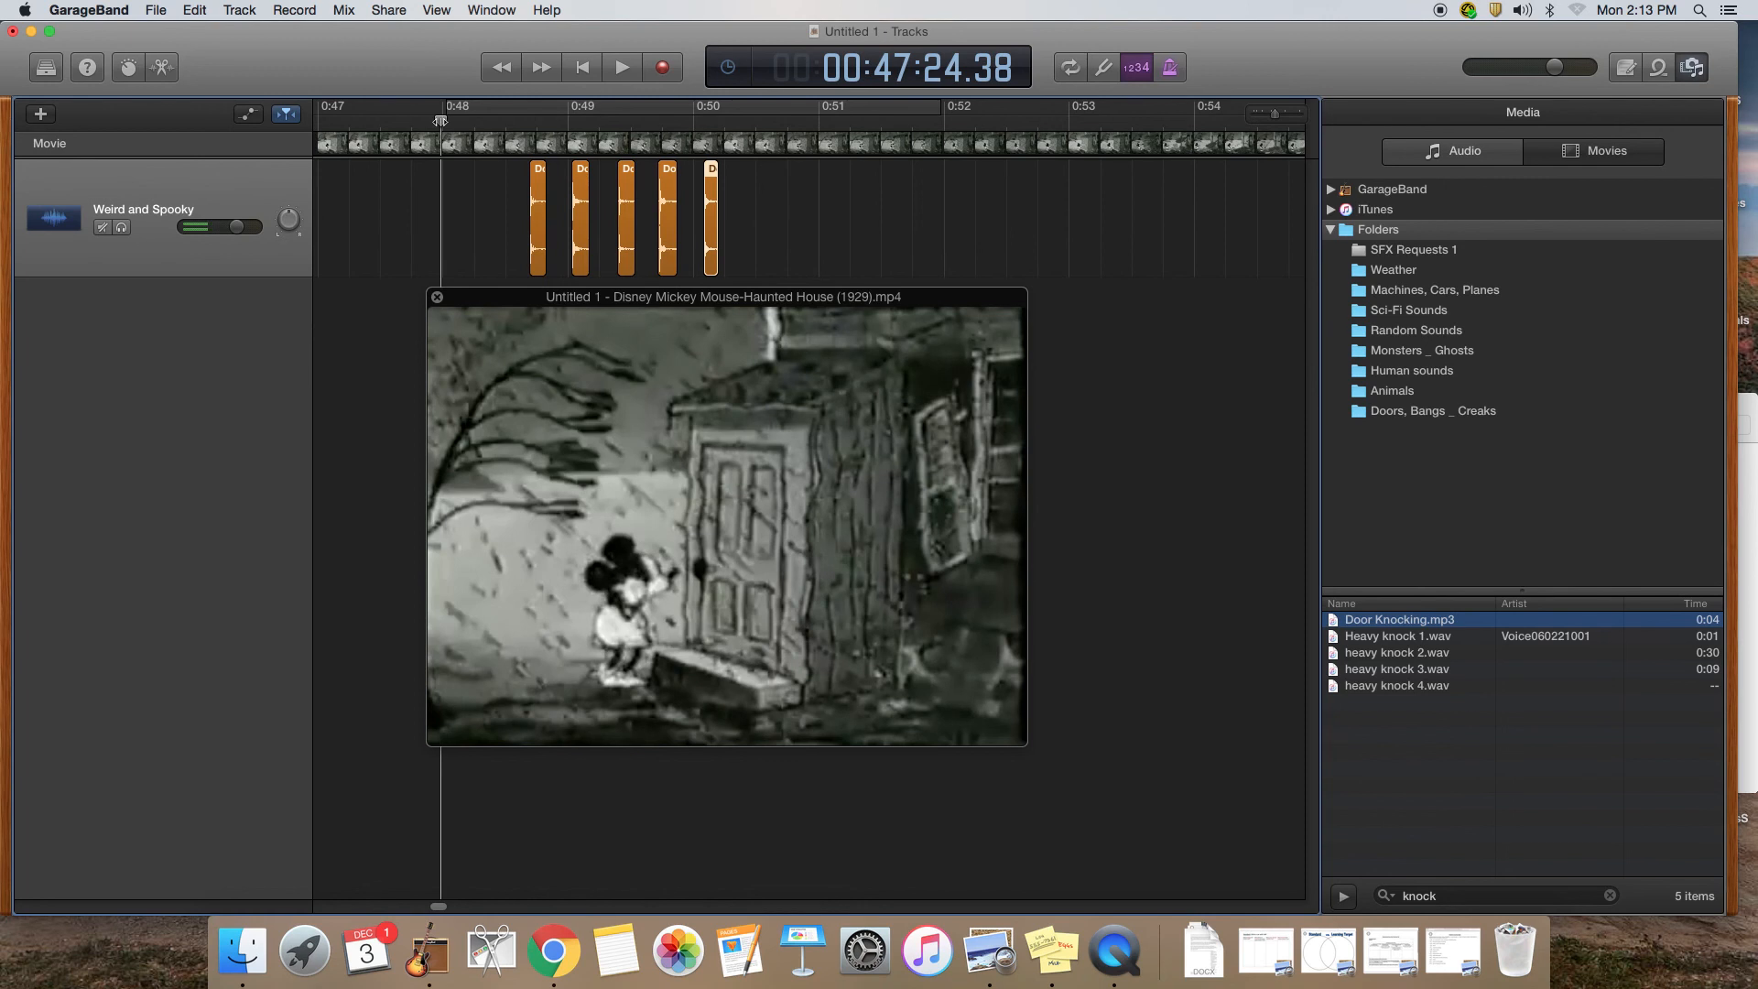
key(space)
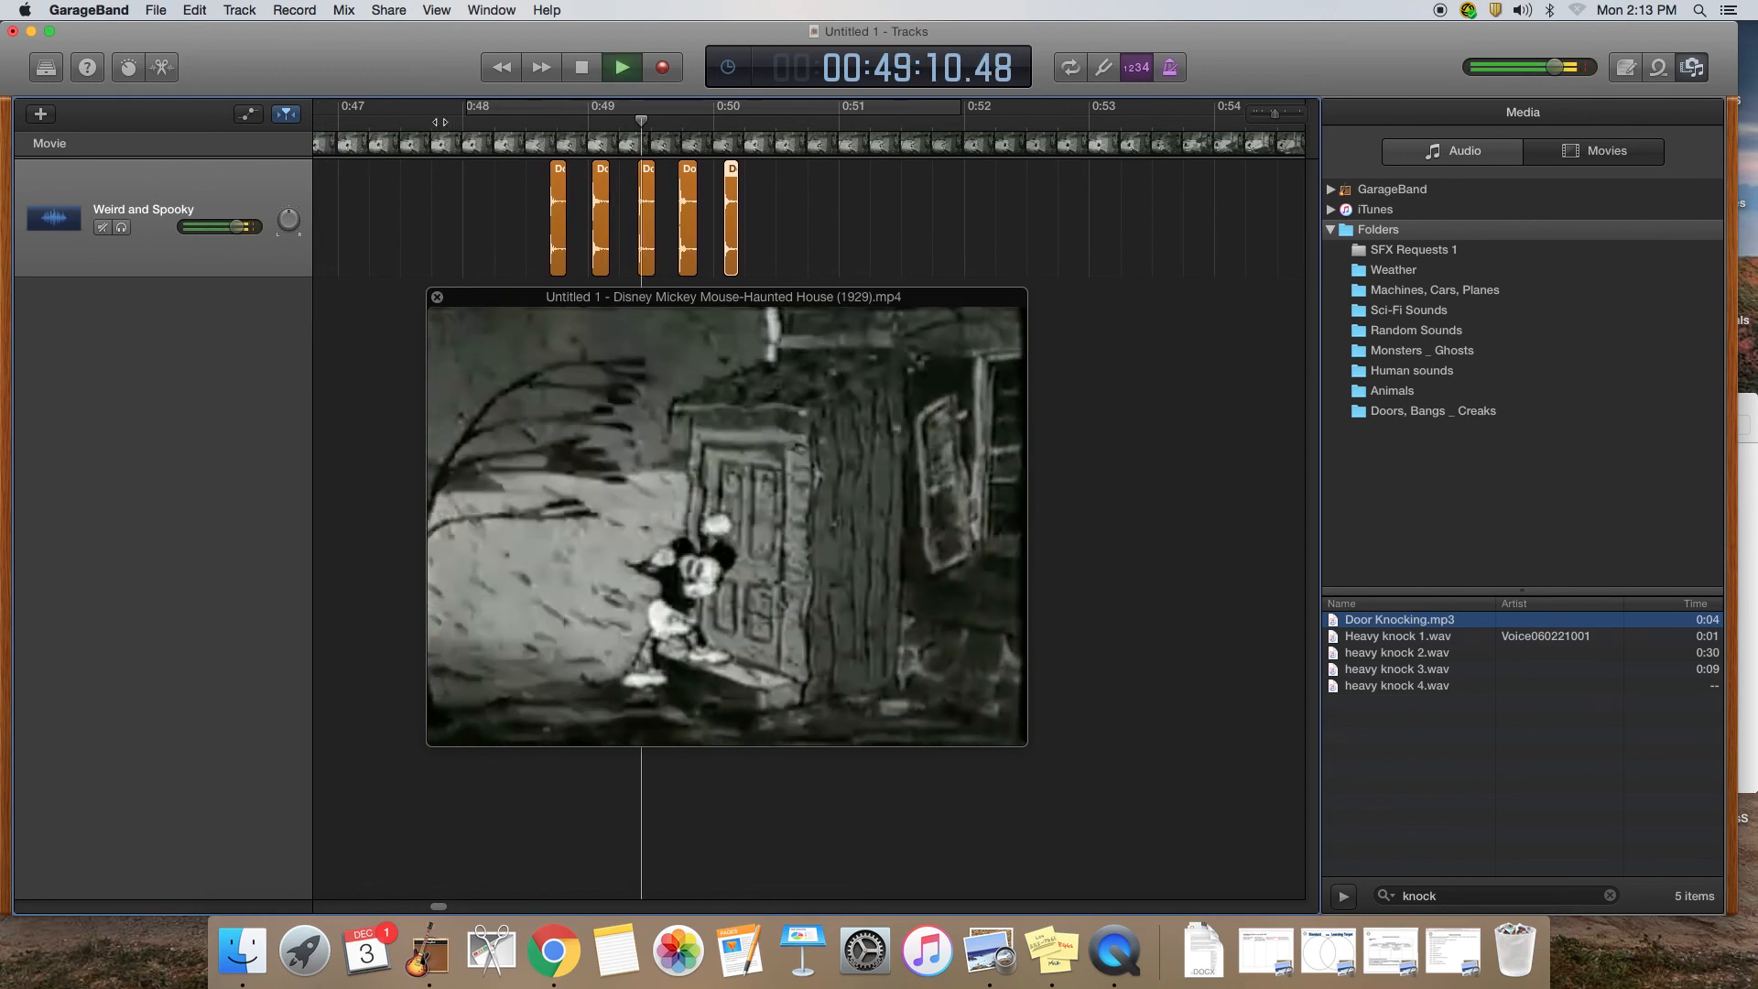
key(space)
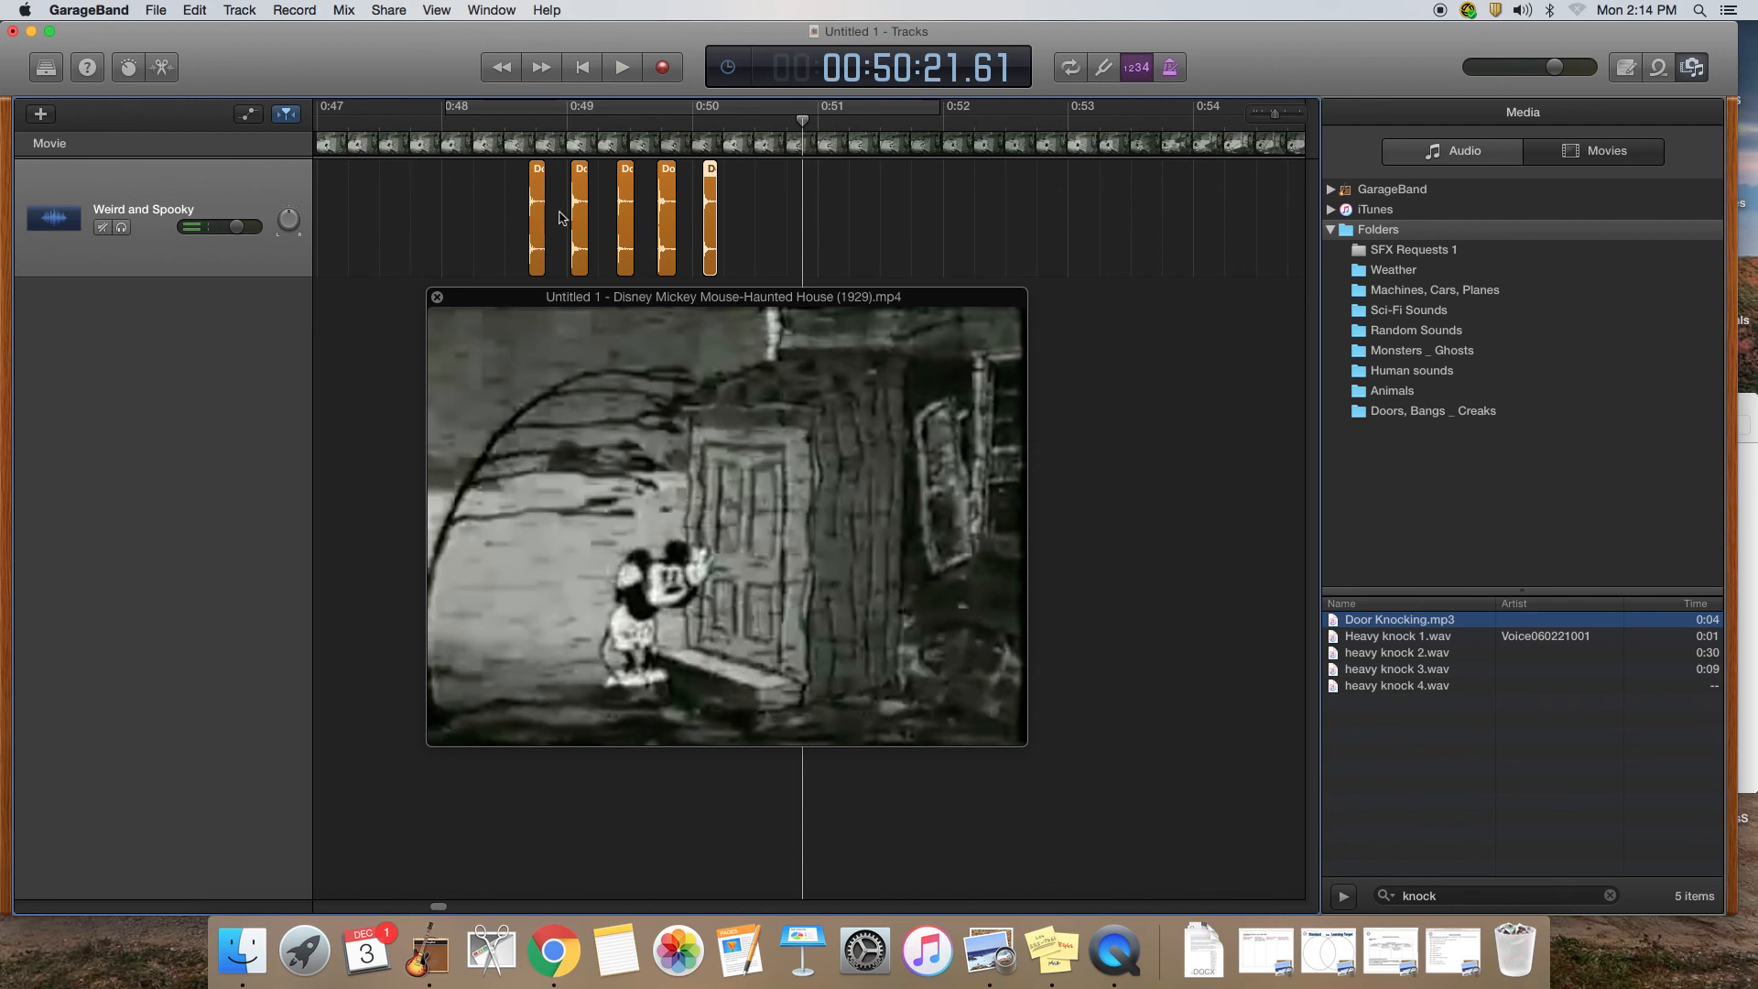
- Place the playhead at 0:48:16.00, just before the first knock
drag(804, 120, 521, 123)
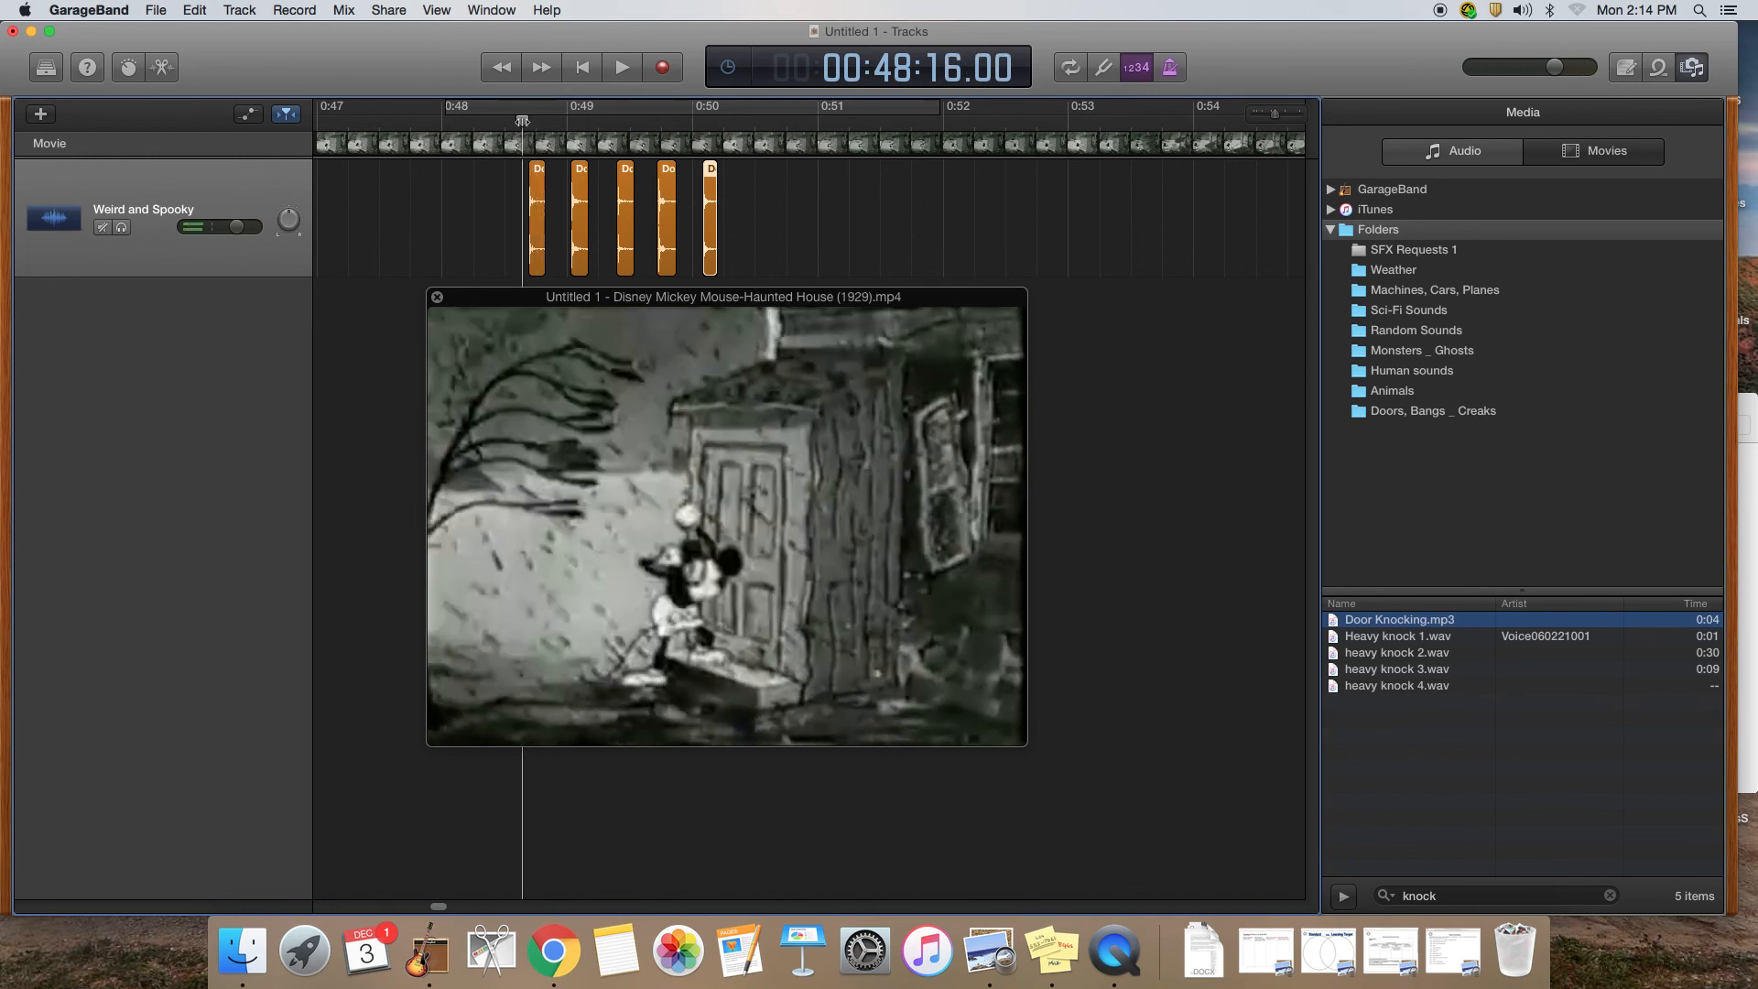